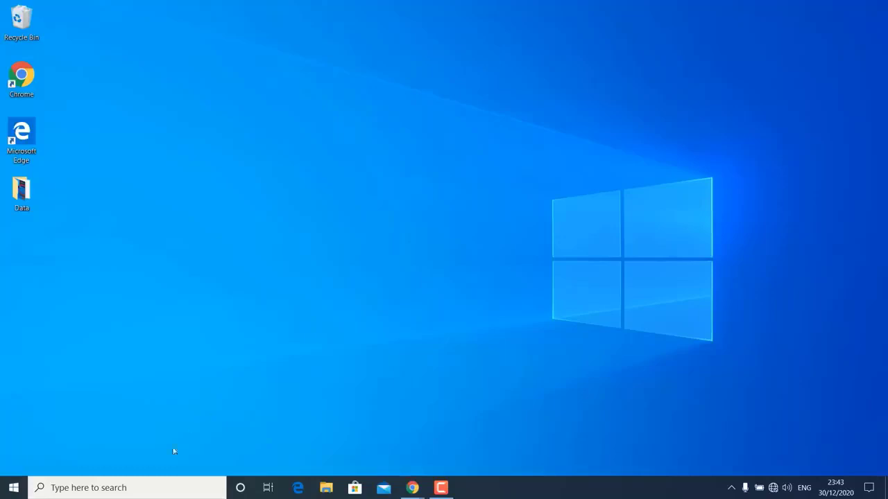
Step: Open Command Prompt and ping the address 127.1.1.1
click(126, 489)
text(cmd)
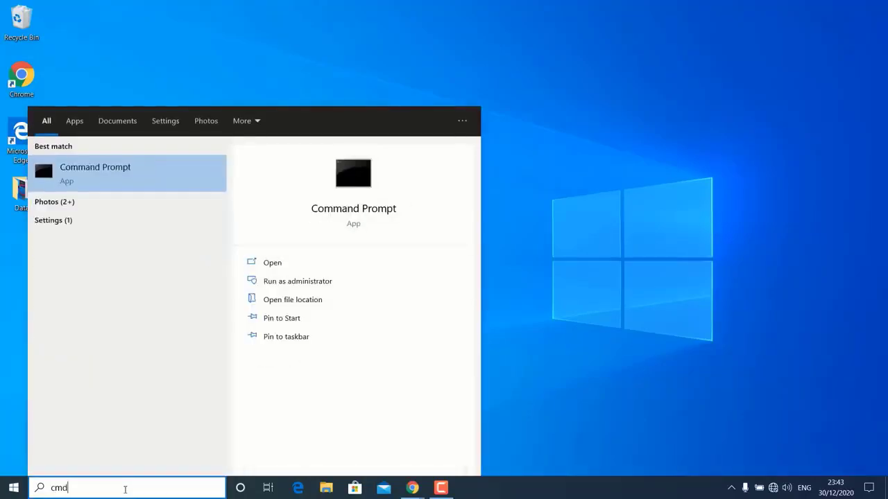
click(148, 174)
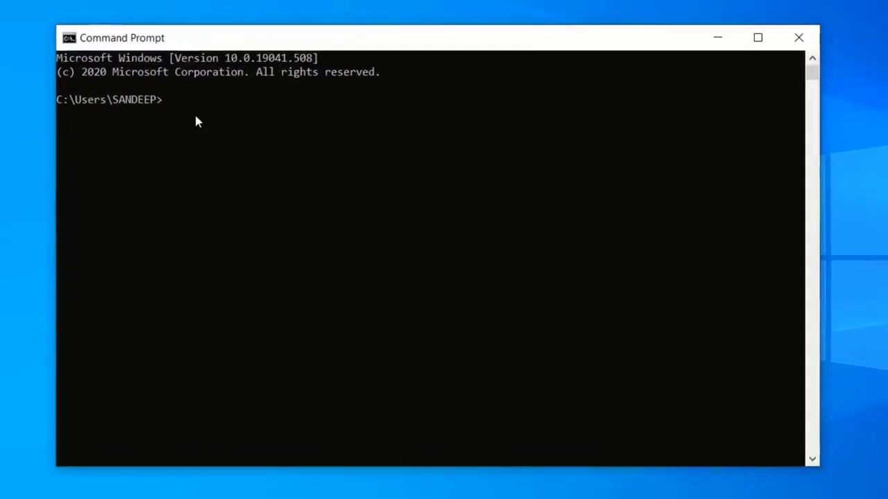
text(p)
text(in)
text(g)
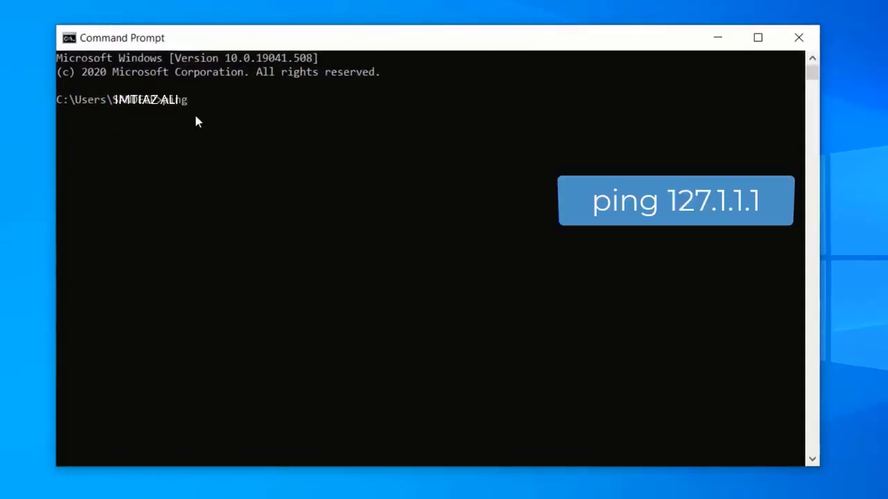
text( 127.1.1.1)
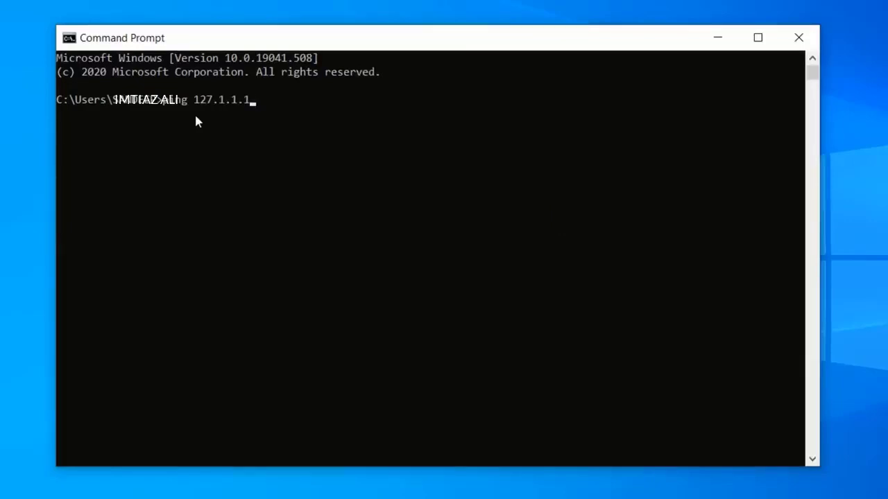
key(Return)
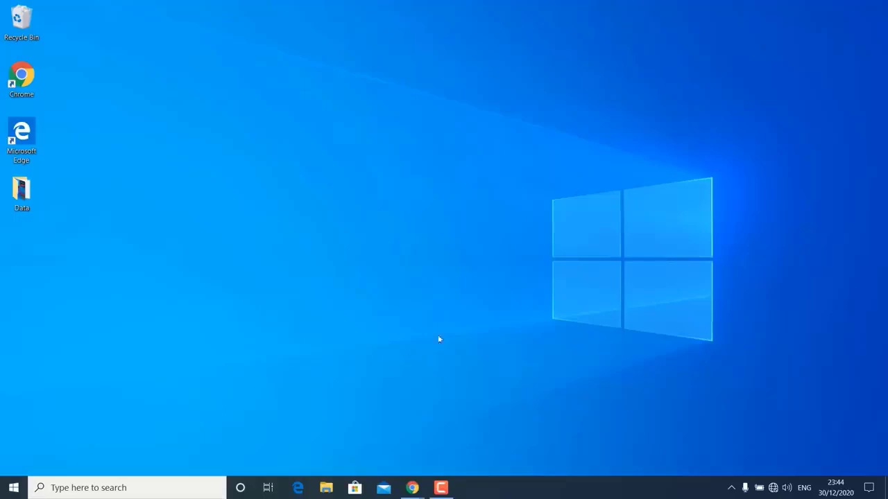
Step: Open Internet Options from Control Panel and show its advanced settings
click(154, 483)
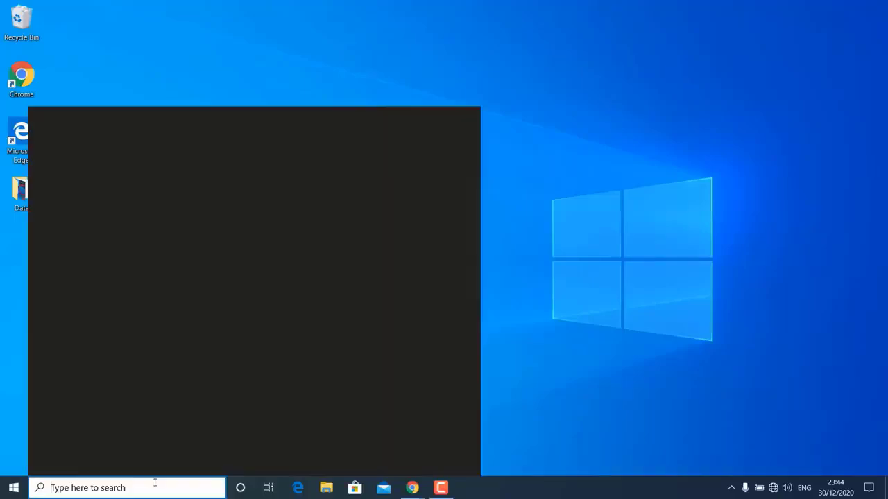
text(cont)
click(137, 168)
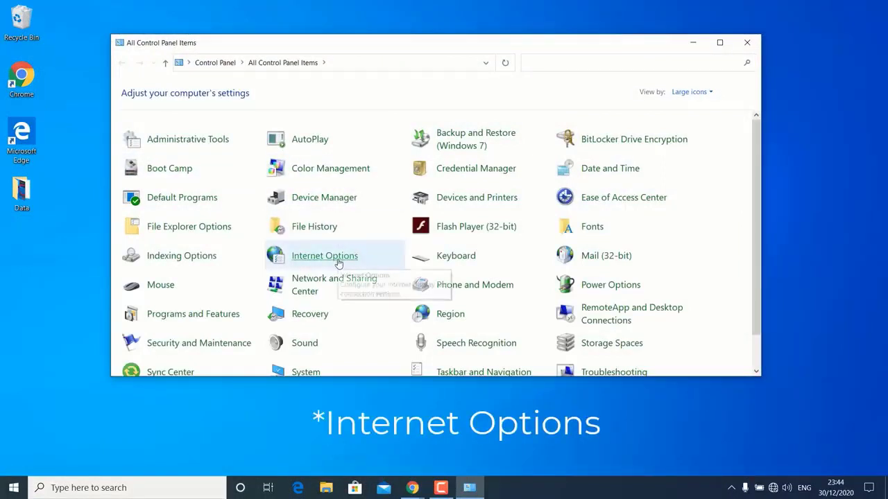
click(338, 261)
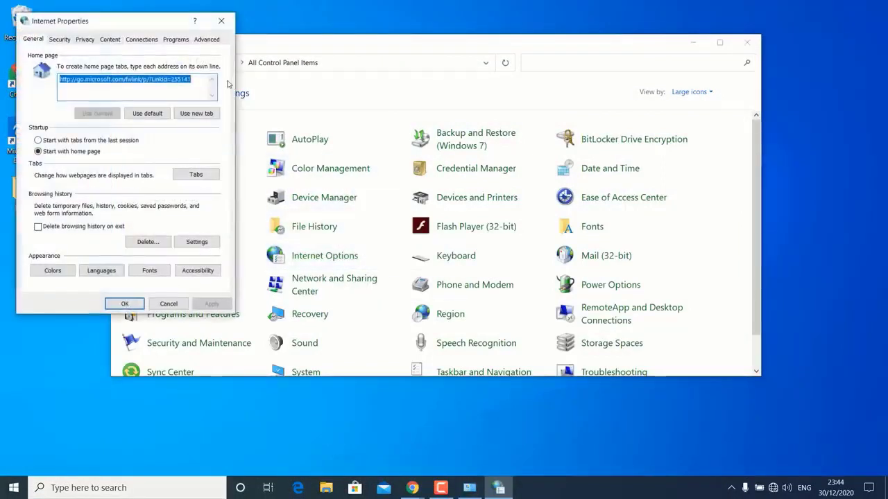
click(206, 40)
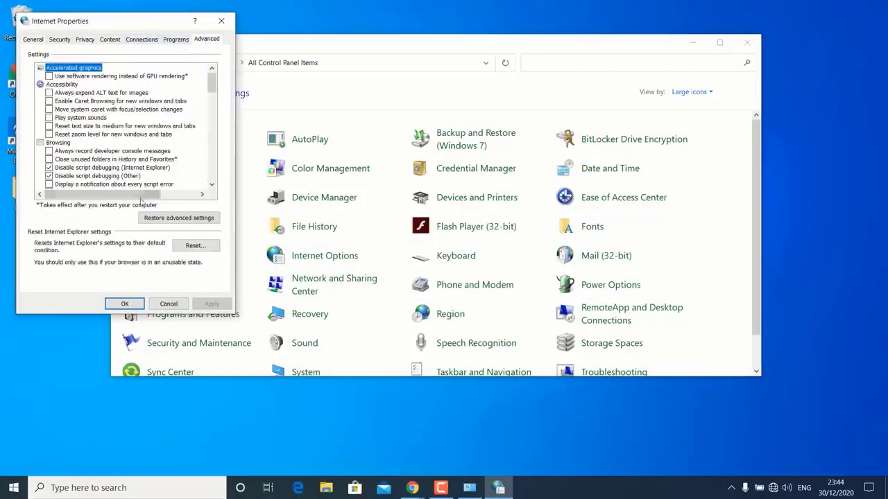
Step: Restore the advanced internet settings and reset all Internet Explorer settings without deleting personal settings, closing Control Panel when done
click(193, 221)
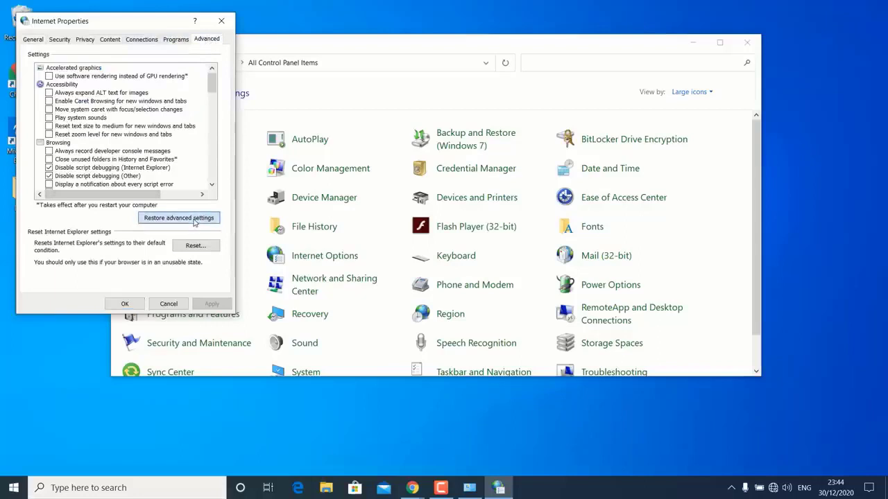
click(197, 246)
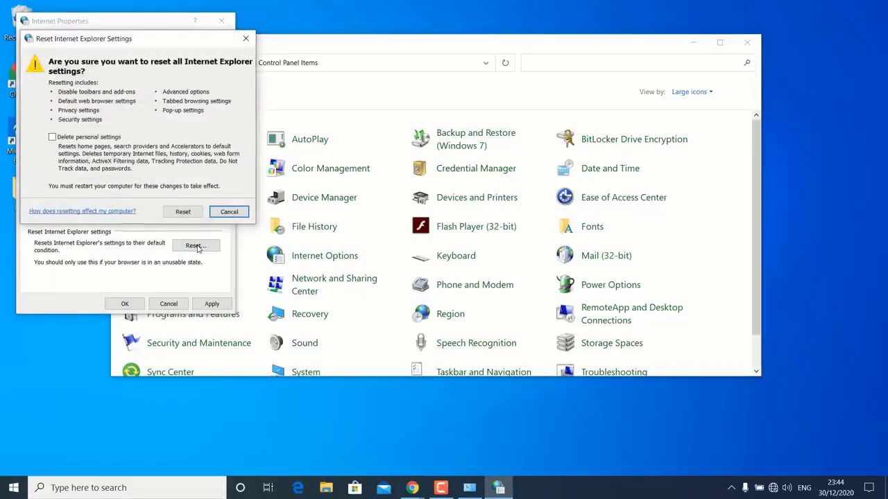
click(182, 213)
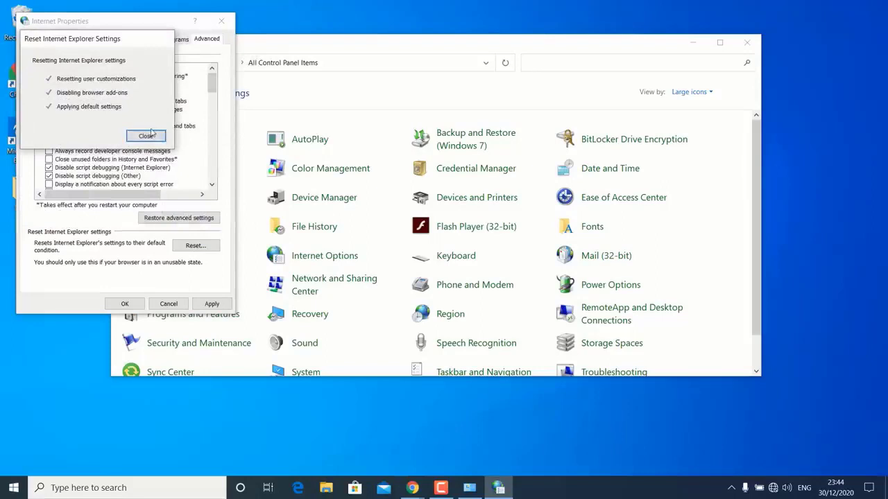
click(145, 136)
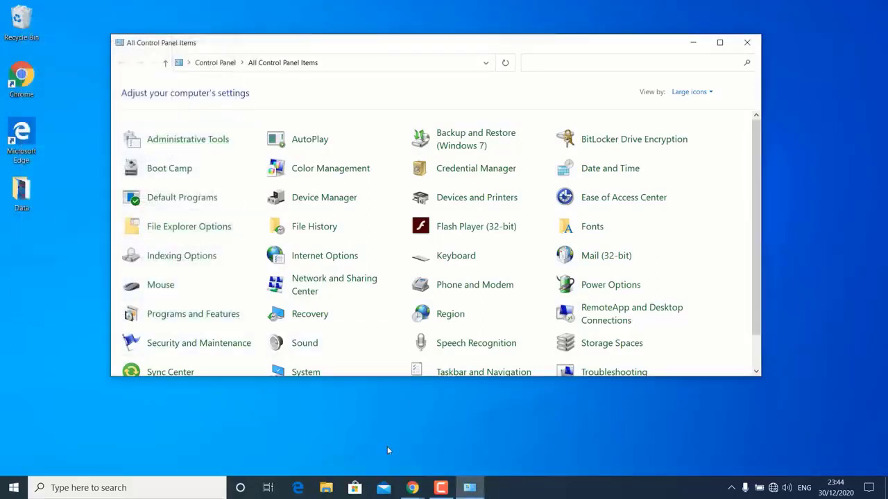
key(alt+F4)
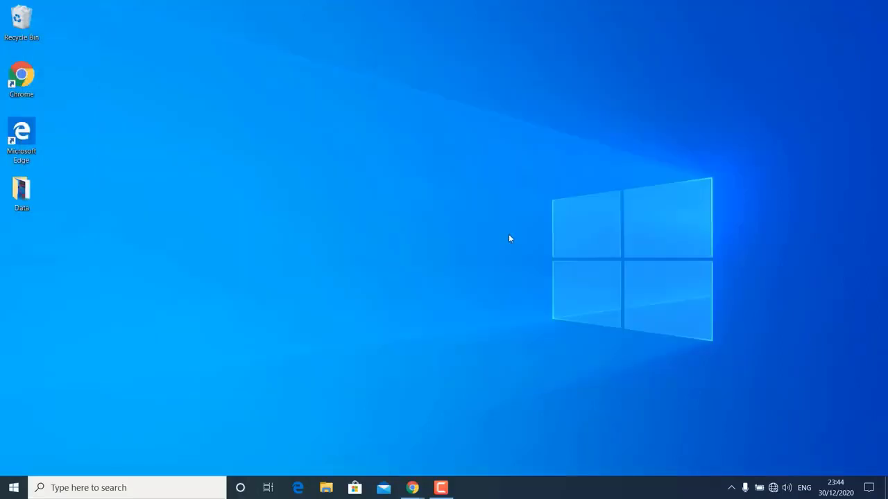
Step: Run services.msc to open the Windows Services console
key(super+r)
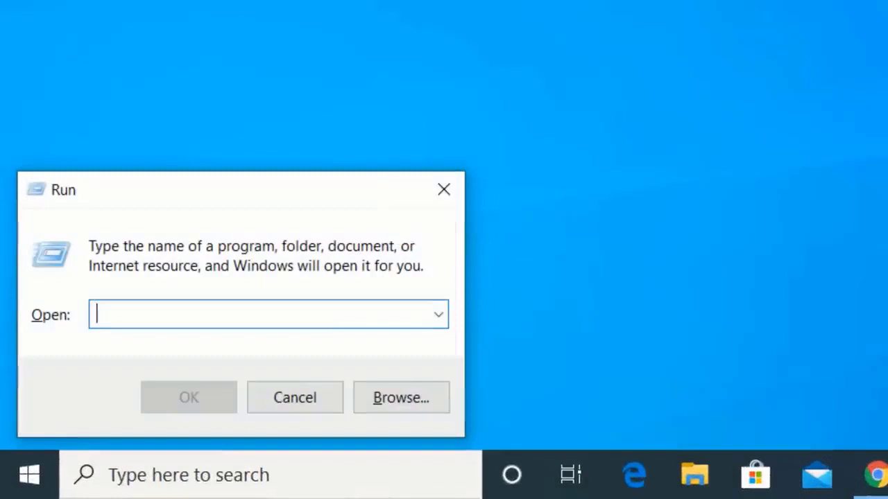
text(services)
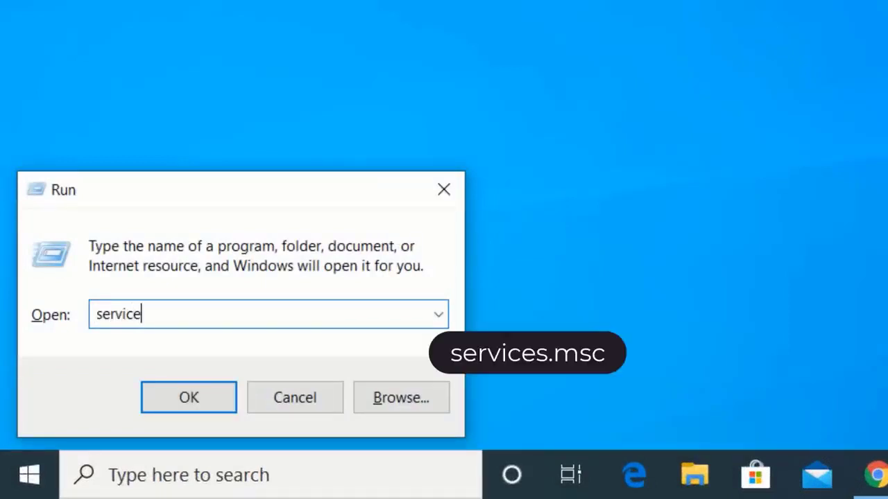
text(.msc)
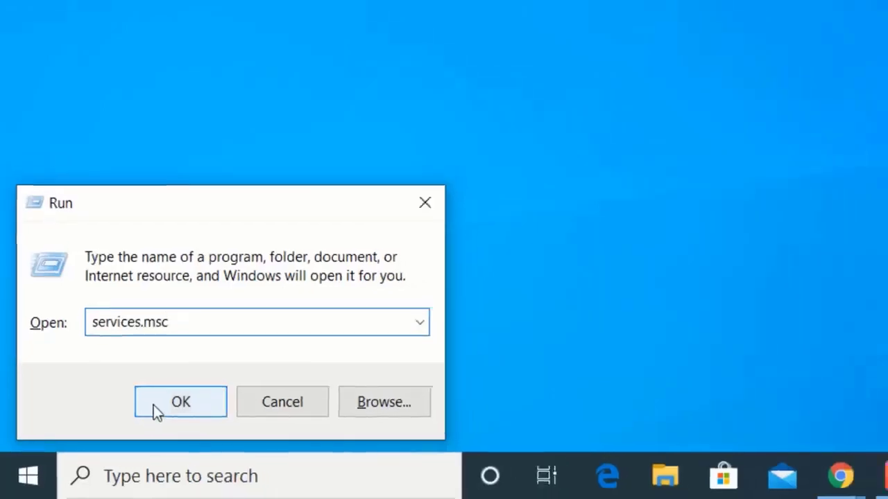
click(159, 405)
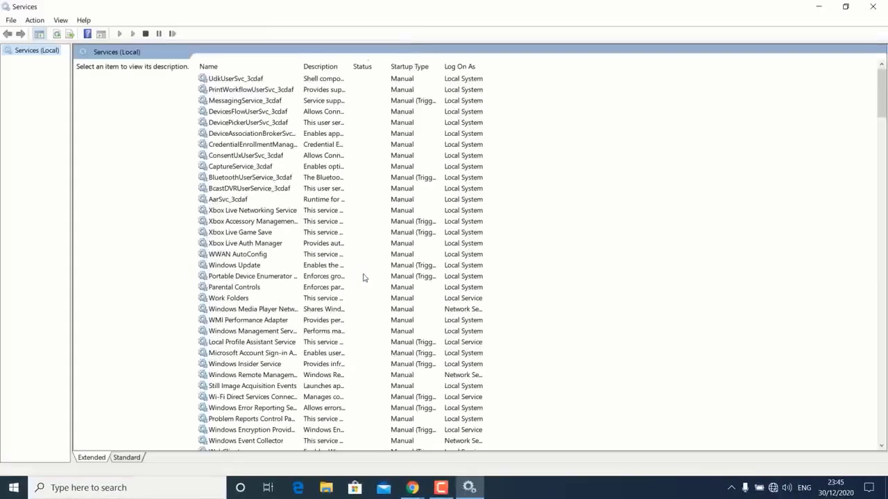
Step: Set the WLAN AutoConfig service's startup type to Automatic in its properties, and close the Services console
scroll(416, 283, down, 20)
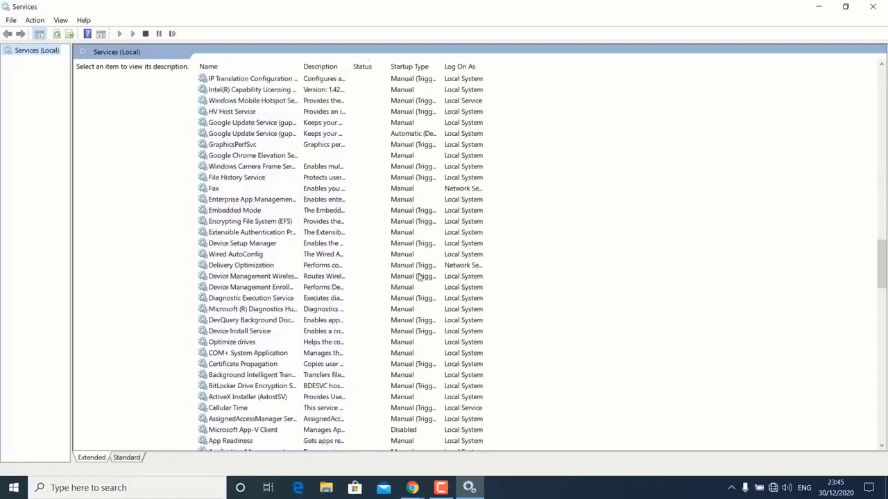
scroll(419, 274, down, 5)
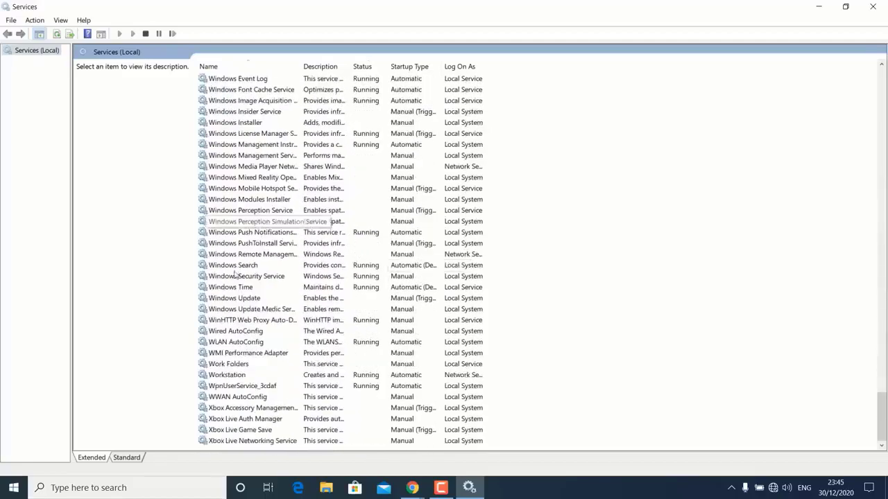
click(264, 343)
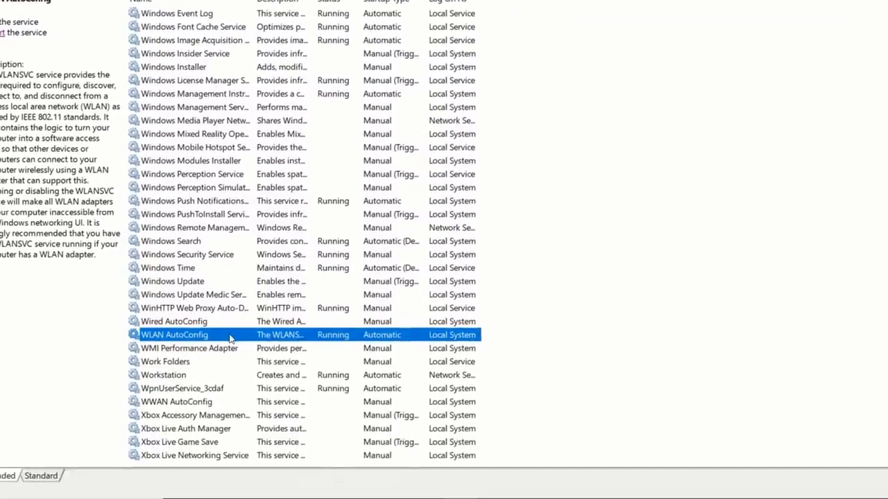
right_click(340, 417)
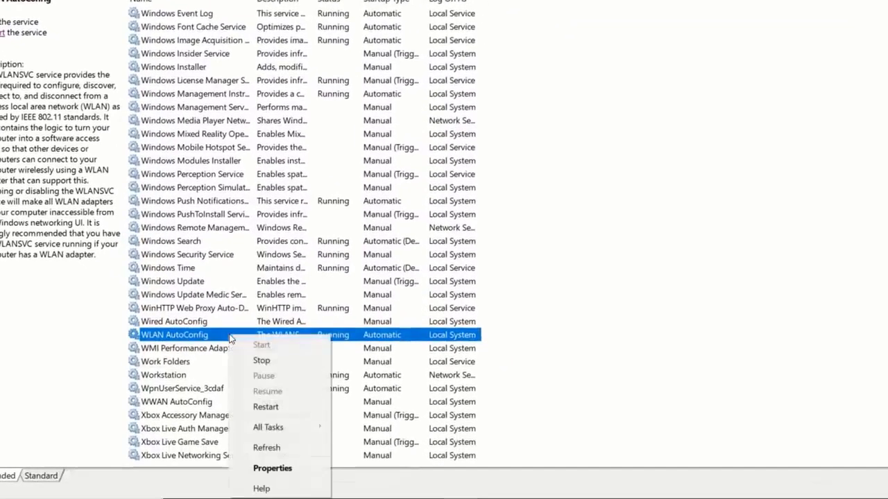
click(290, 473)
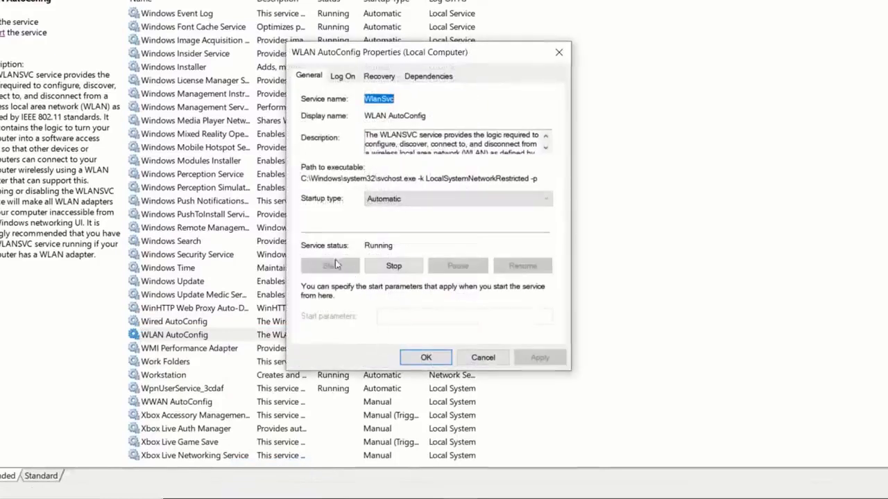
click(426, 199)
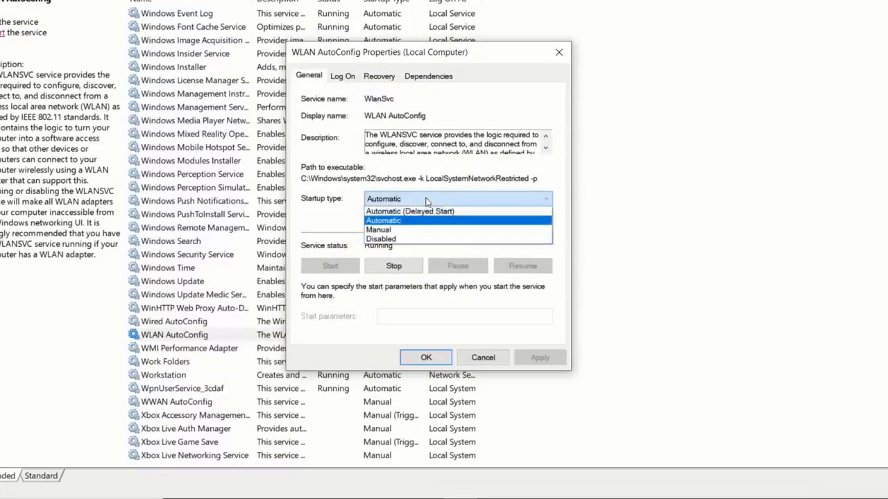
click(433, 221)
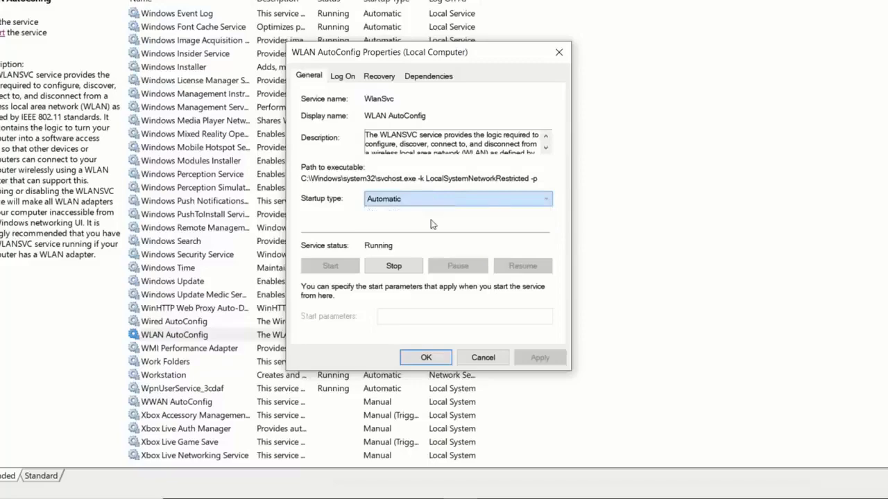
click(540, 358)
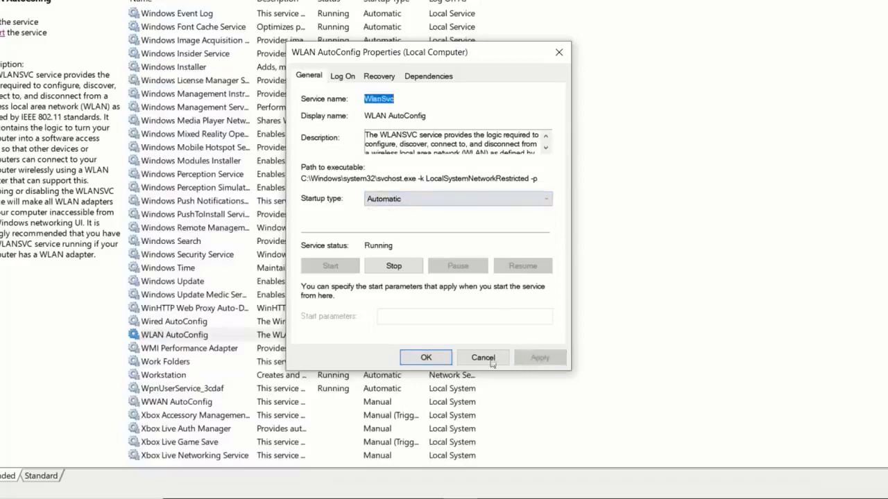
click(424, 358)
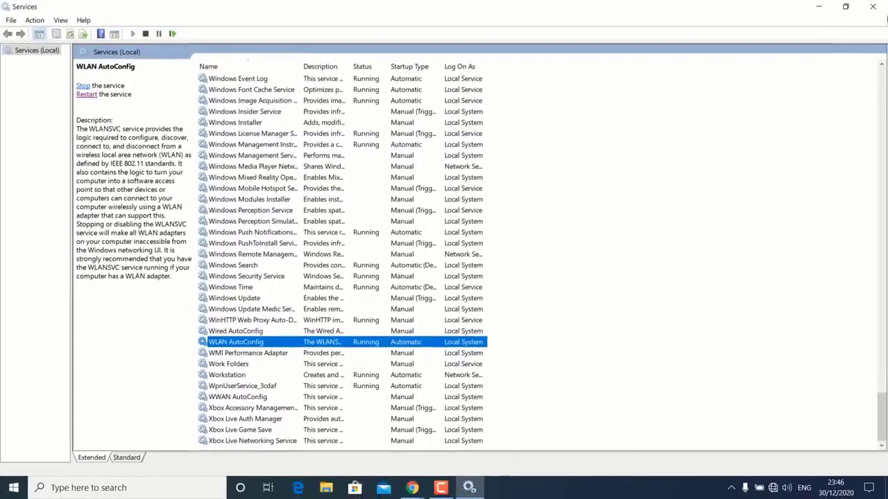
click(872, 6)
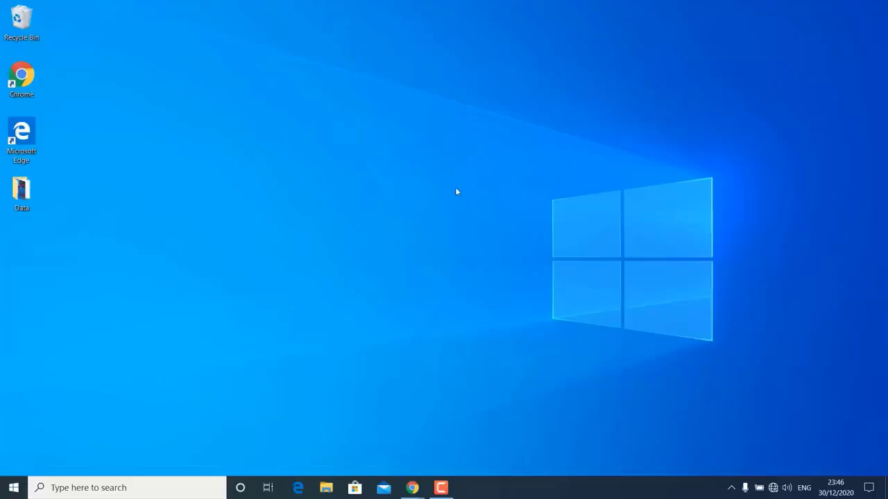
Step: Open the network adapter options from the Network & Internet section of Windows Settings
click(13, 487)
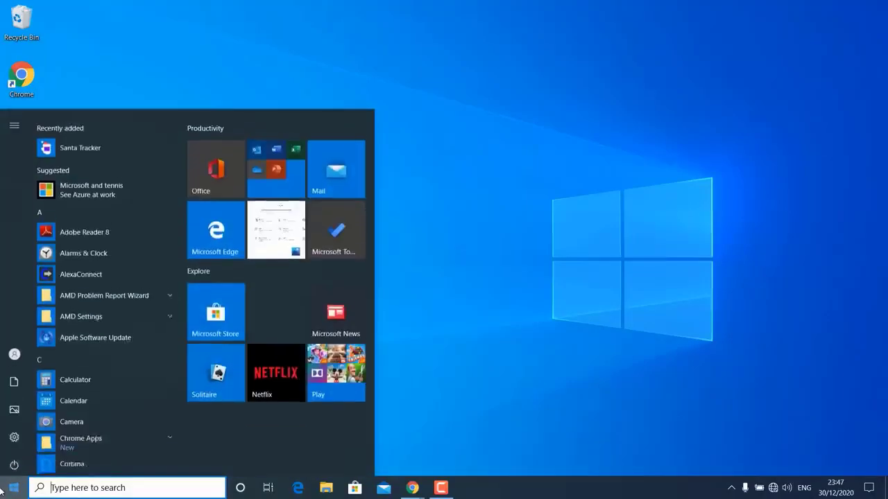
click(14, 437)
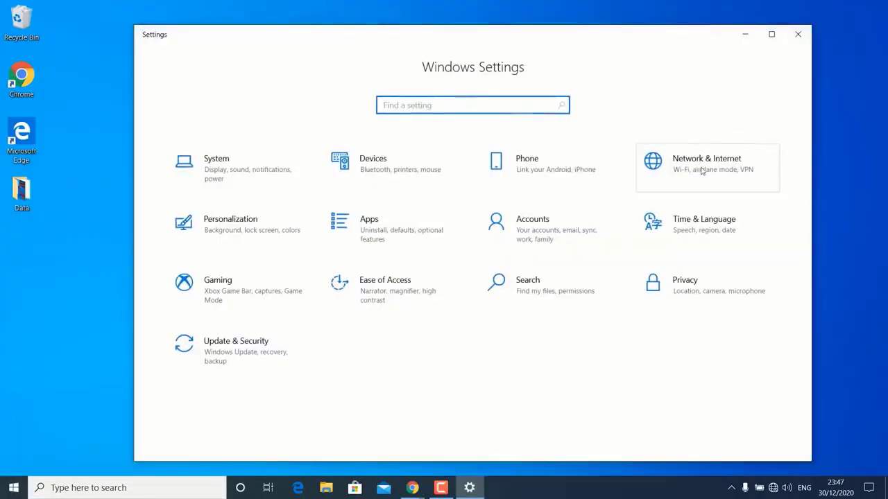
click(700, 171)
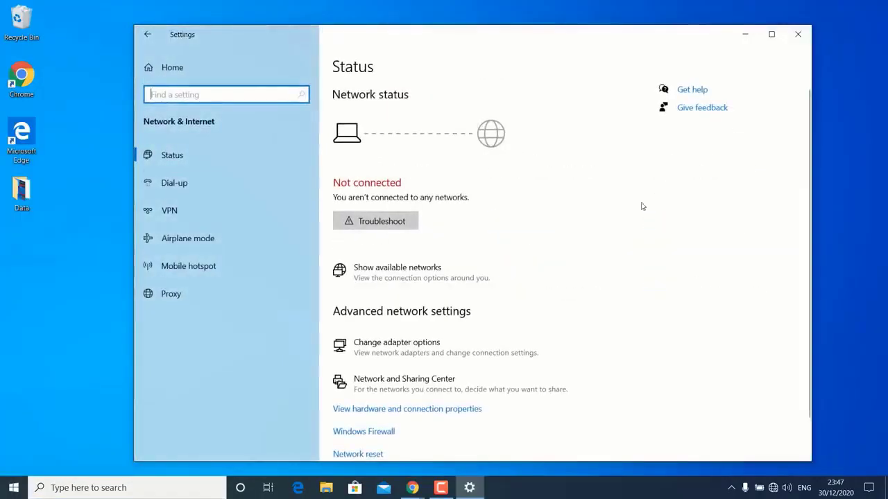
click(419, 352)
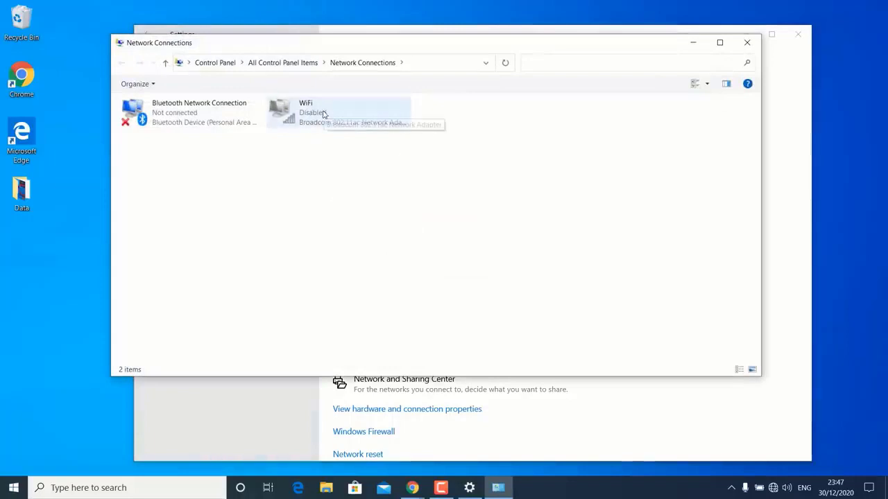
Step: Enable the disabled WiFi network adapter in Network Connections
click(323, 113)
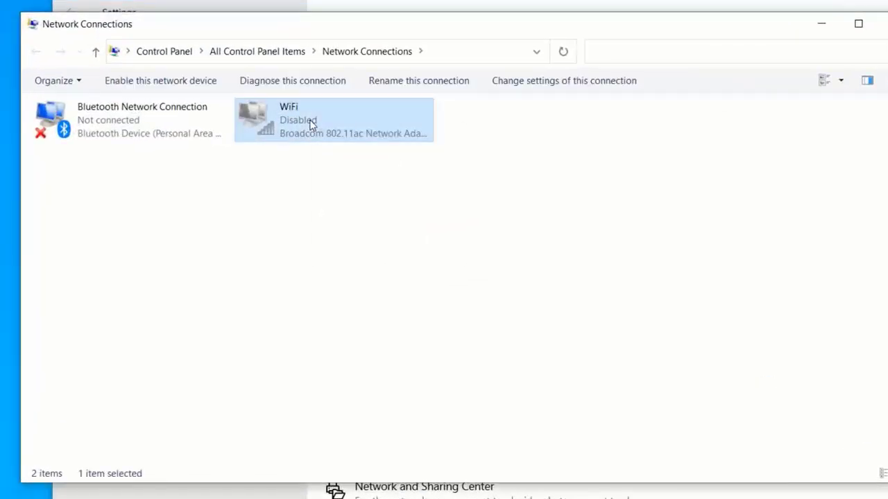
right_click(311, 124)
click(350, 133)
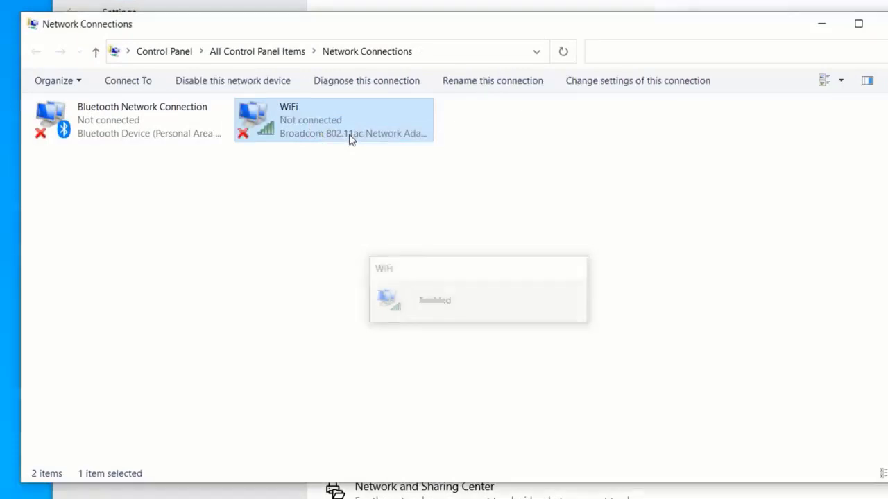
click(388, 174)
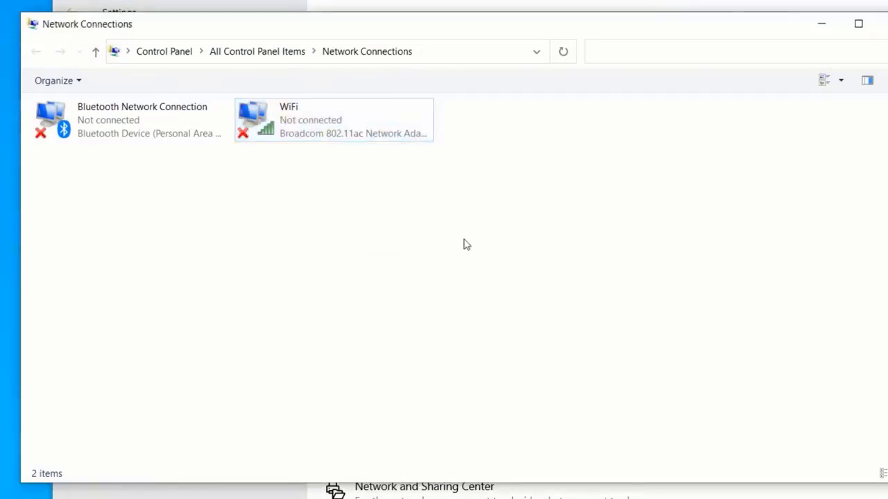
Step: Disable and re-enable the WiFi network adapter, close Network Connections and minimize the Settings window
right_click(290, 129)
click(325, 140)
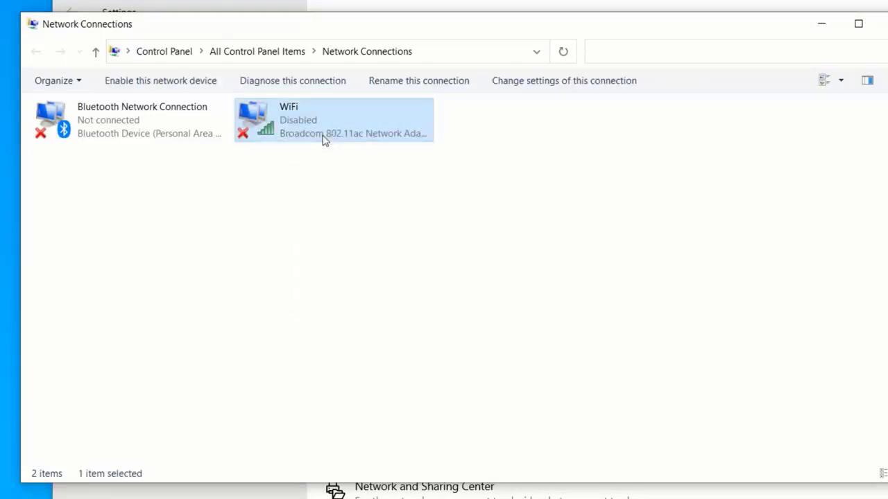
right_click(328, 126)
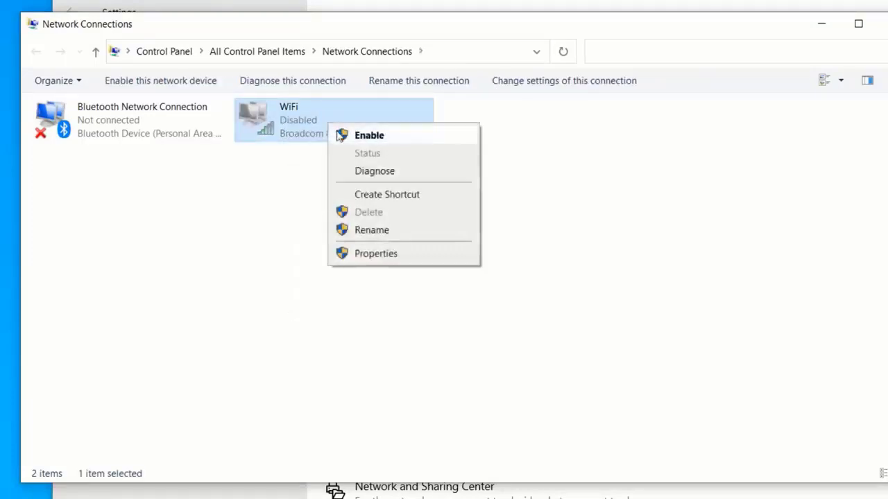
click(347, 136)
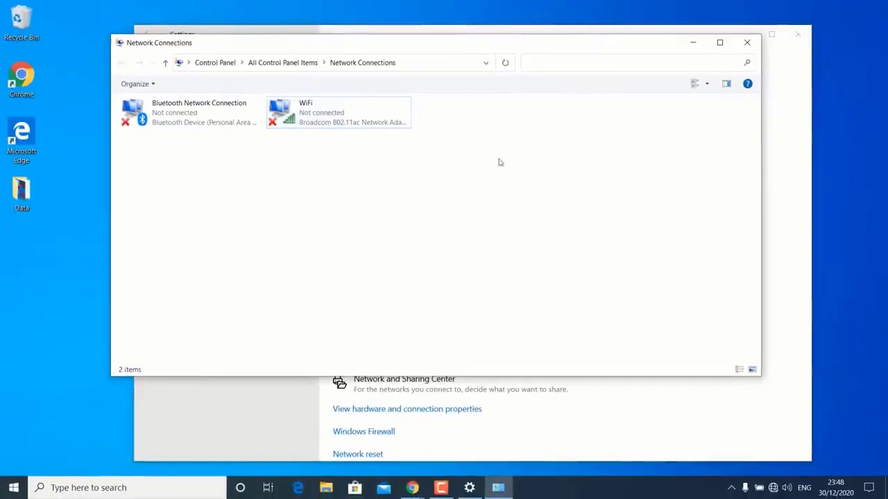
click(747, 42)
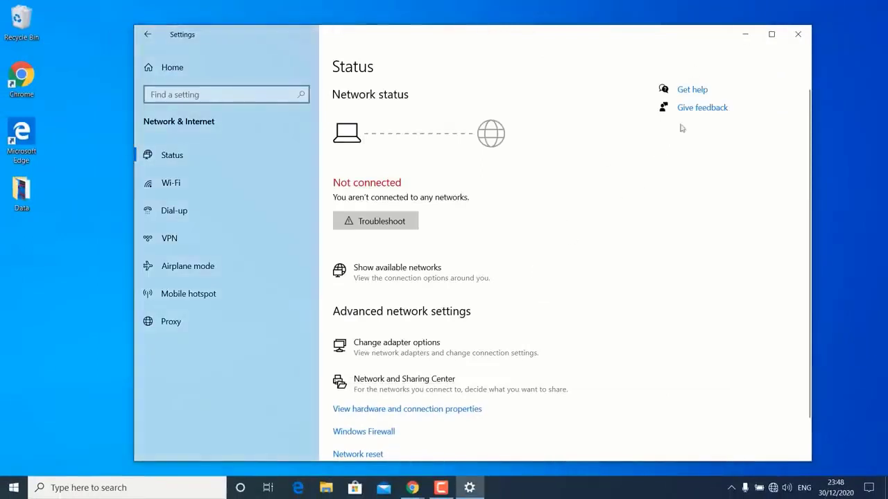
click(745, 34)
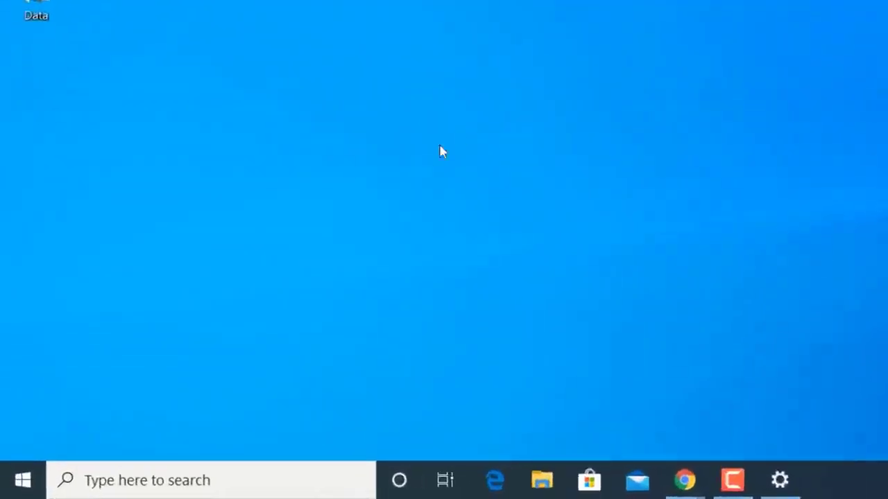
Step: Run devmgmt.msc to open Device Manager
key(super+r)
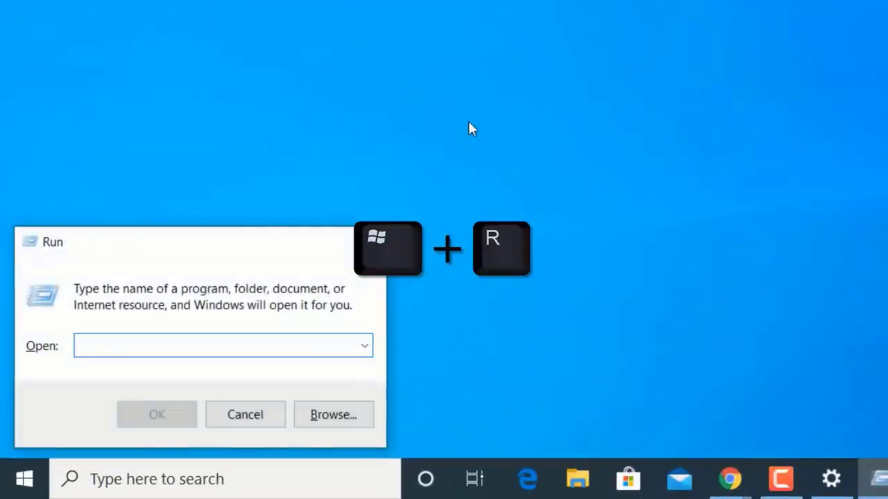
text(devmgm)
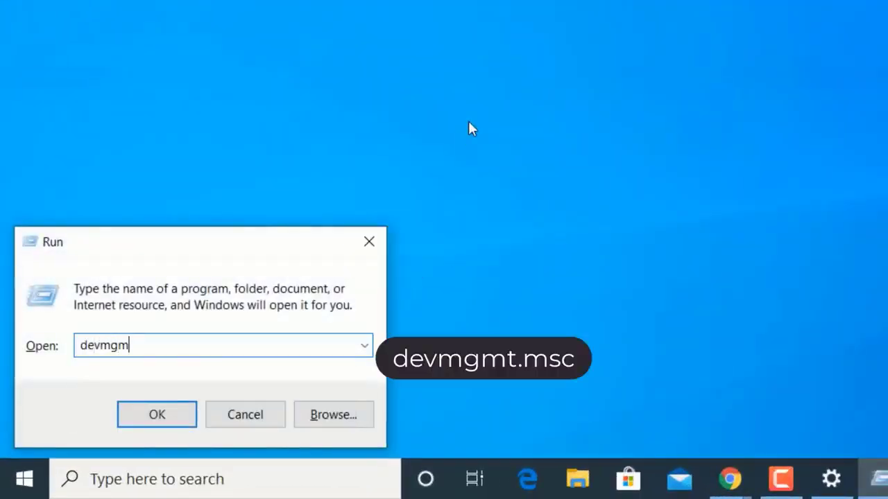
text(t.msc)
click(132, 416)
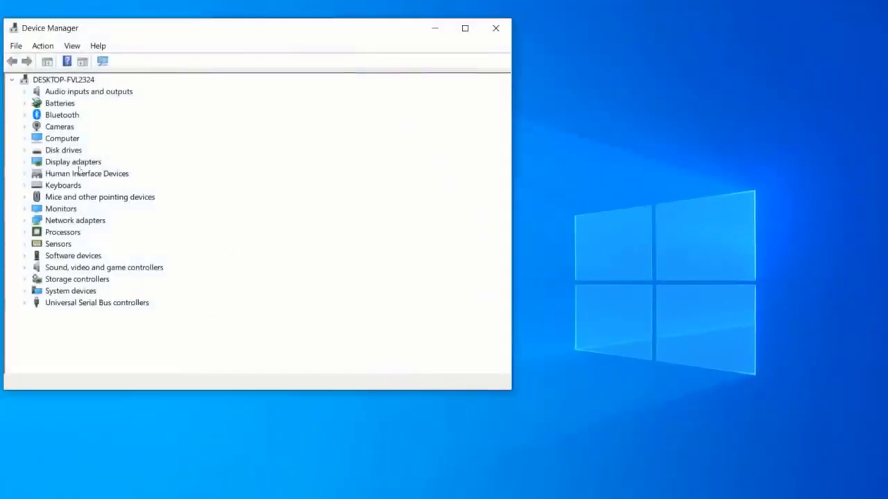
Step: Update the Broadcom 802.11ac Network Adapter's driver to version 7.77.119.0 [21/04/2020], chosen from the drivers available on the computer
click(25, 221)
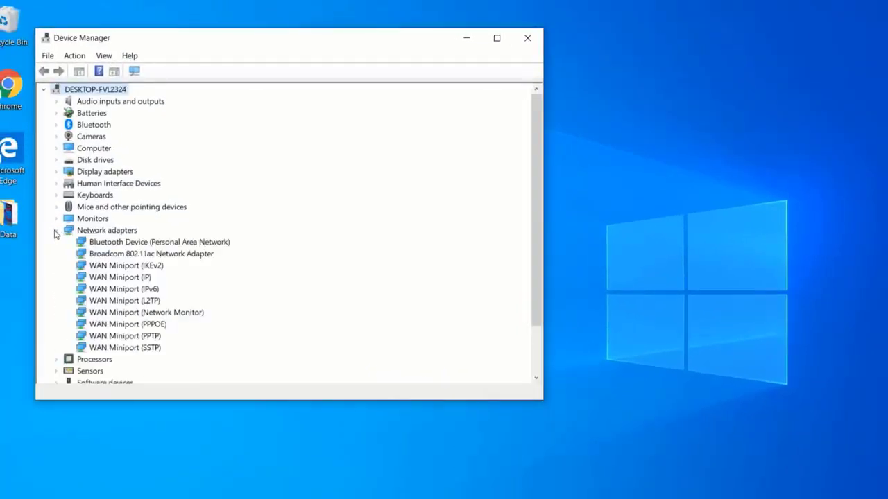
click(124, 254)
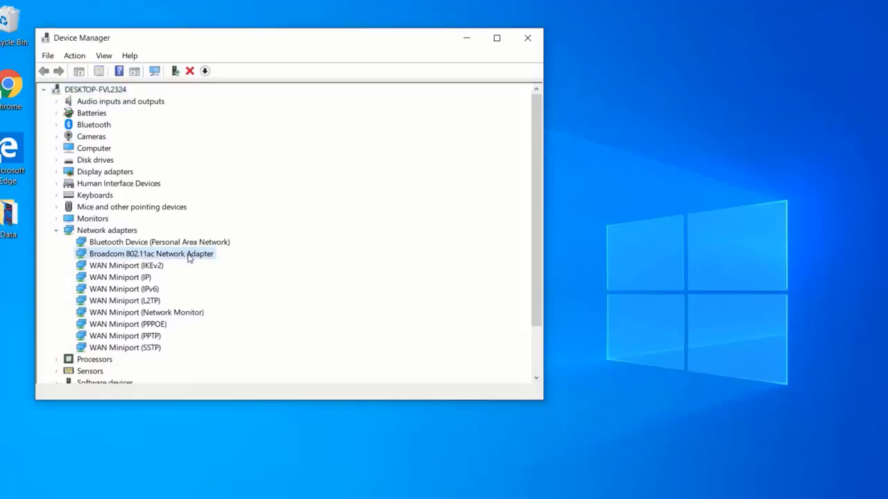
right_click(172, 256)
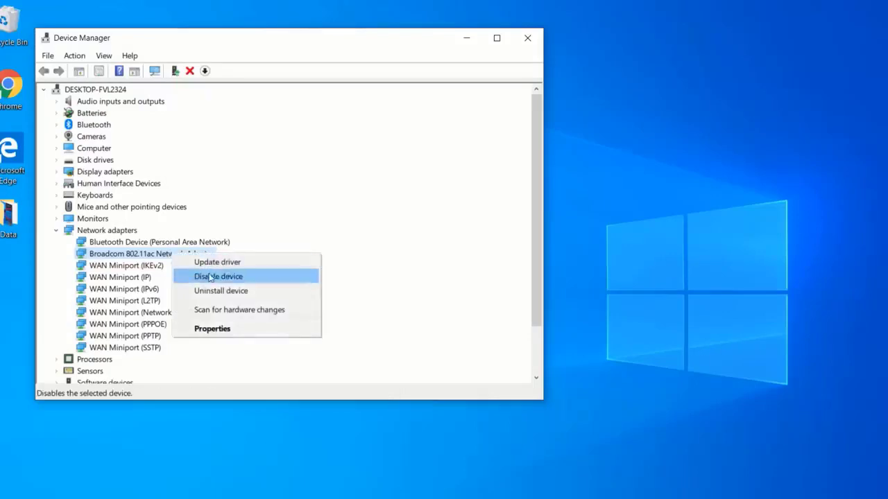
click(237, 264)
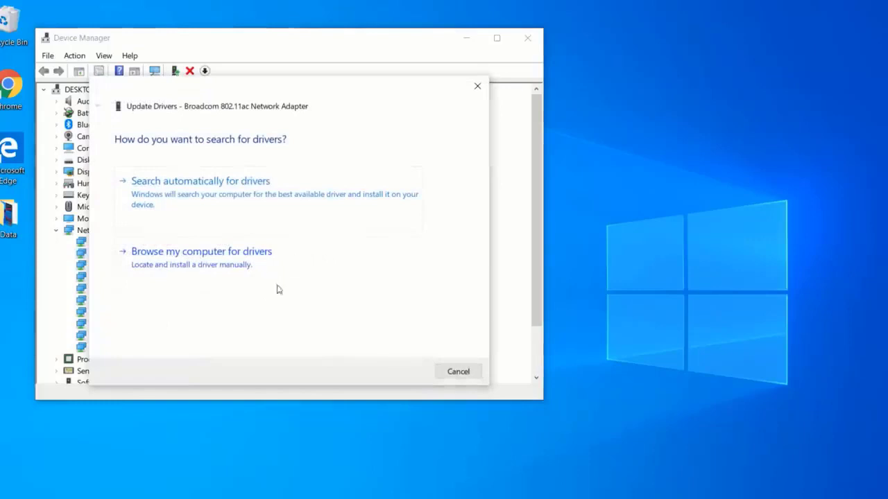
click(320, 258)
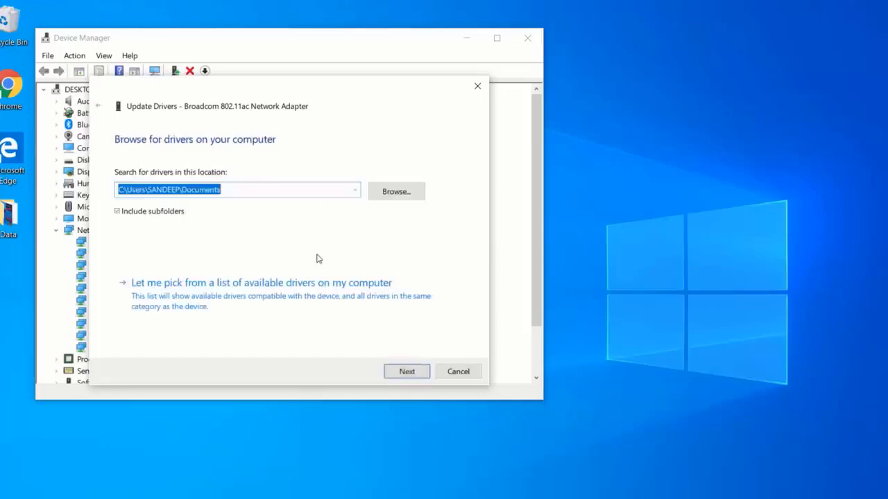
click(251, 298)
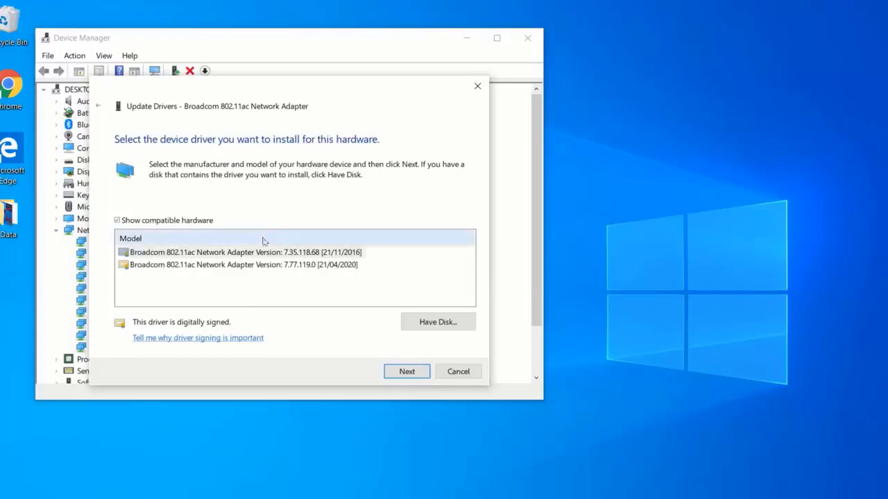
click(228, 265)
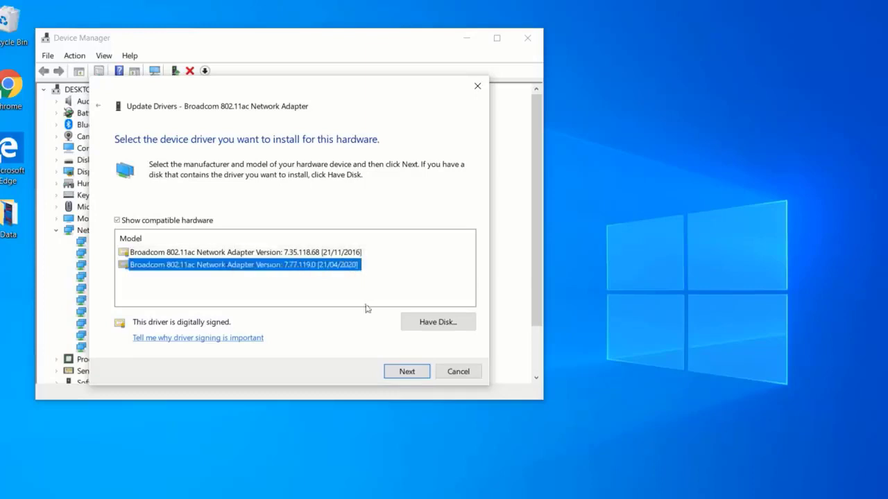
click(408, 375)
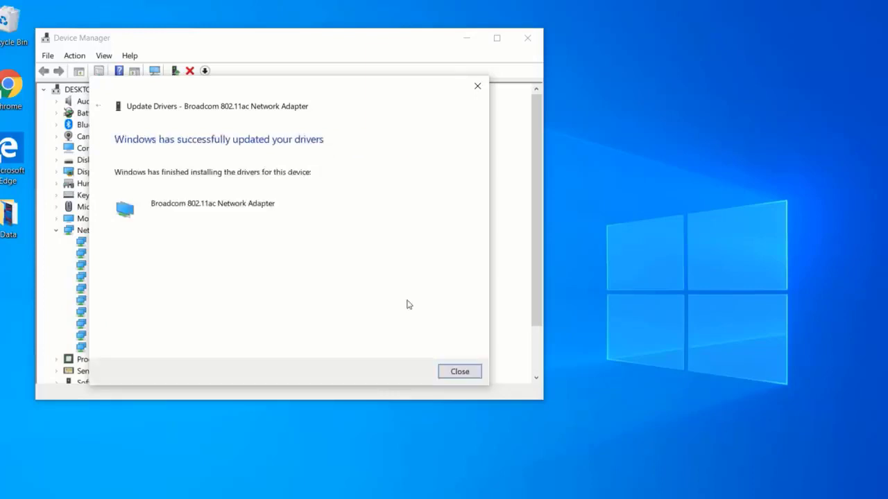
click(459, 372)
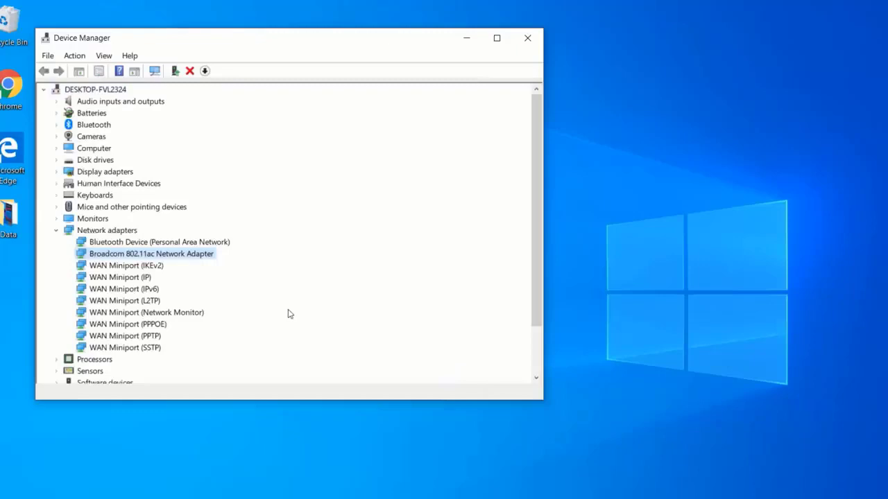
Step: Disallow the computer from turning off the Broadcom 802.11ac Network Adapter to save power in its power management properties
right_click(197, 256)
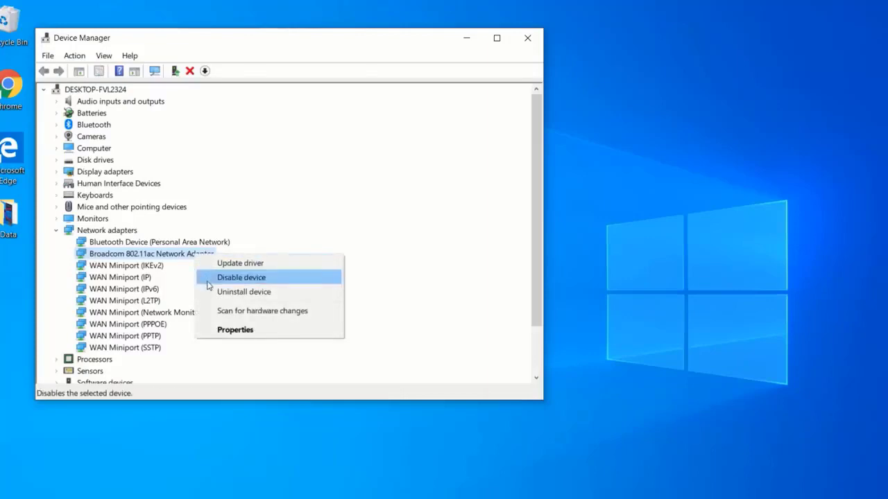
click(233, 331)
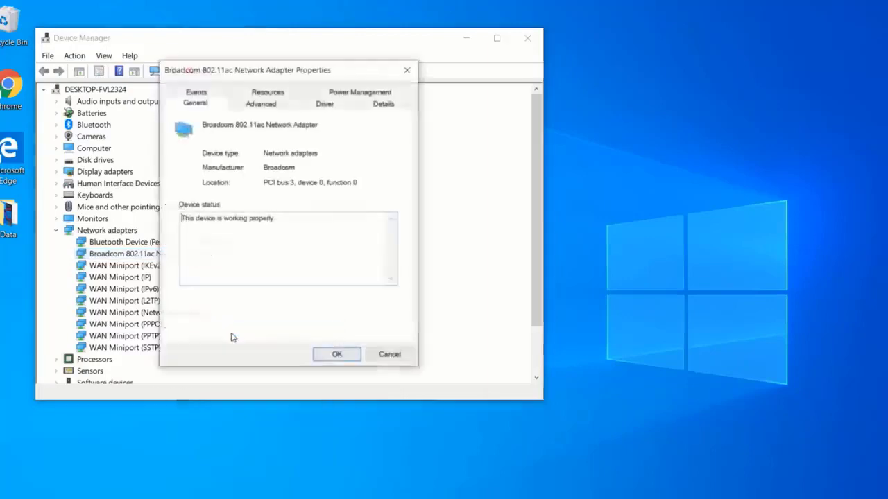
click(372, 93)
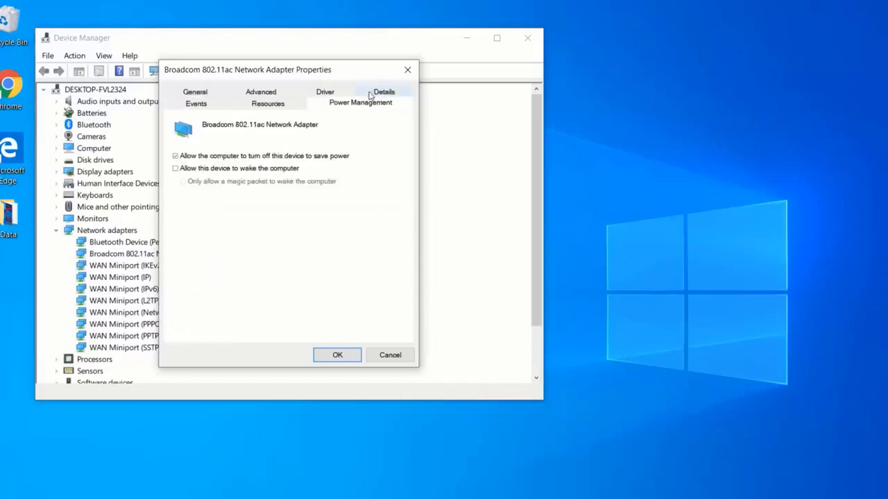
click(176, 157)
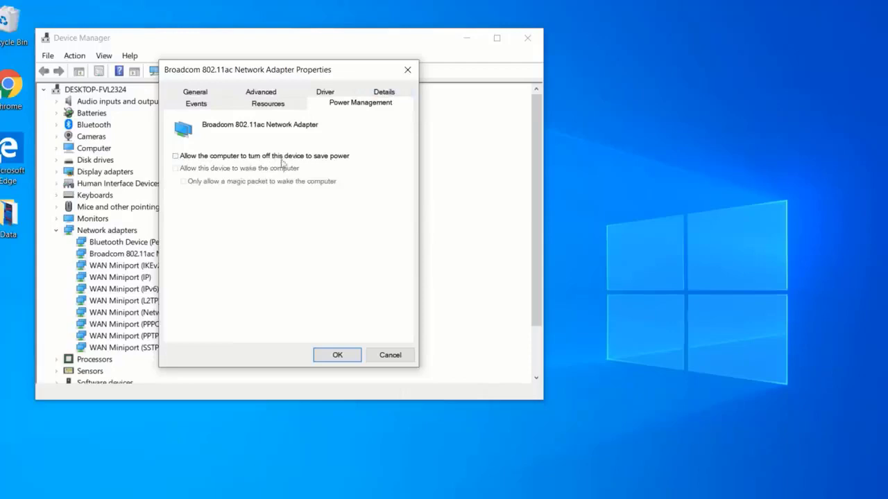
click(338, 356)
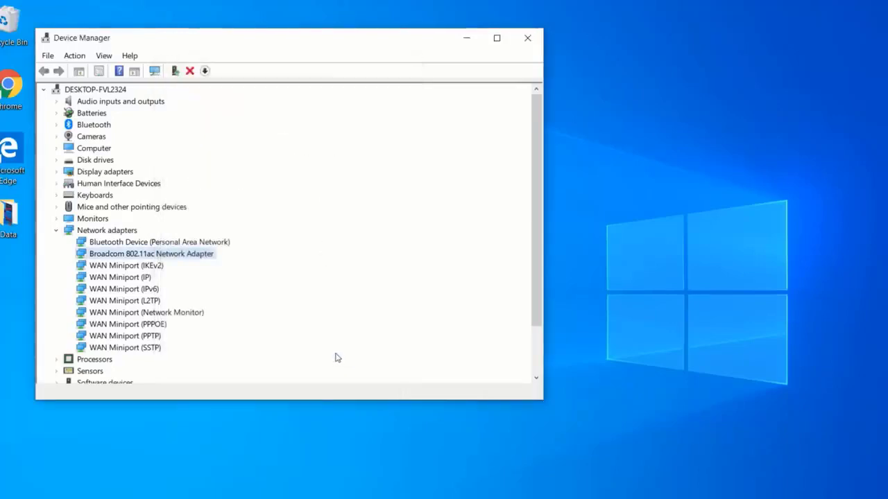
Step: Uninstall the Broadcom 802.11ac Network Adapter without deleting its driver software, and close Device Manager
right_click(186, 256)
click(221, 296)
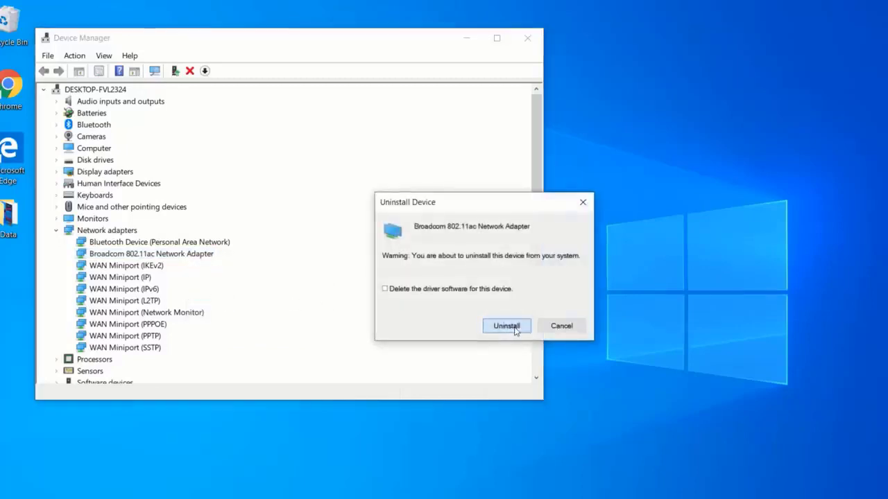
click(505, 329)
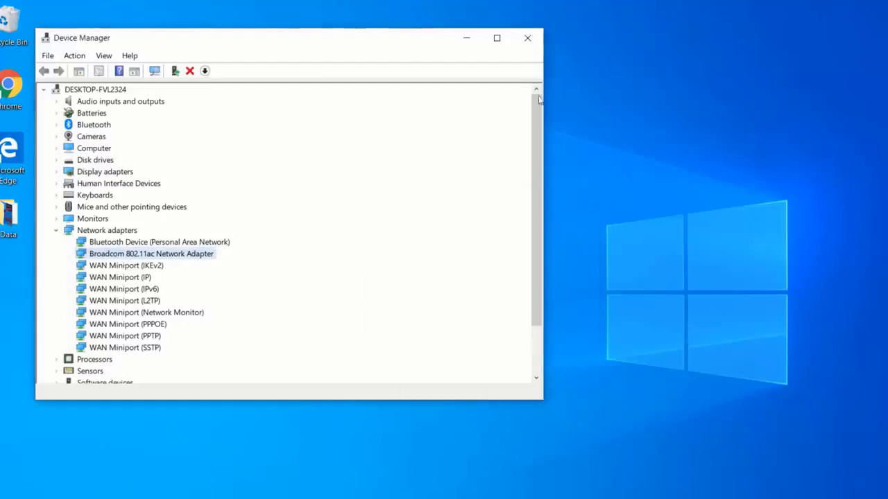
click(526, 39)
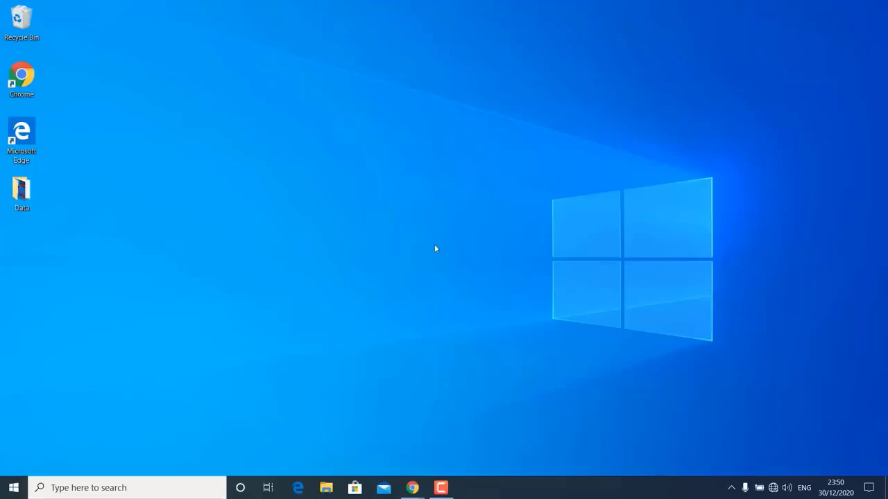
Step: Run a network reset from the Network & Internet section of Windows Settings and confirm it
key(super)
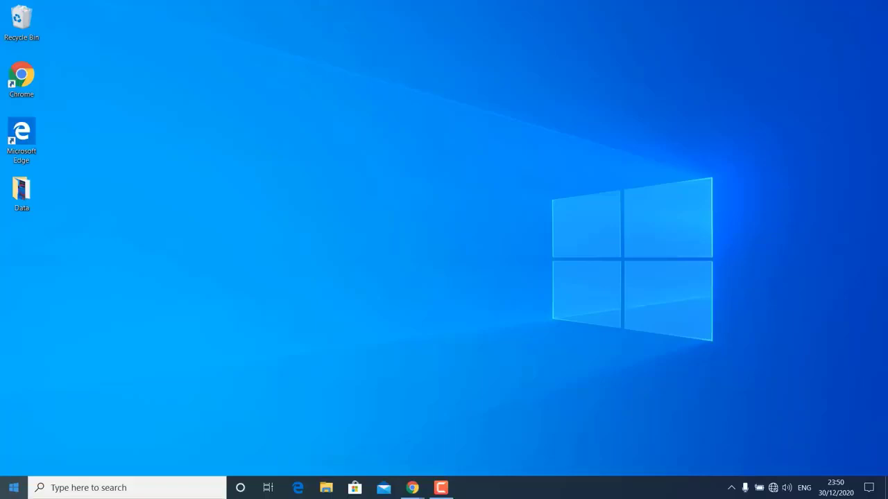
key(super)
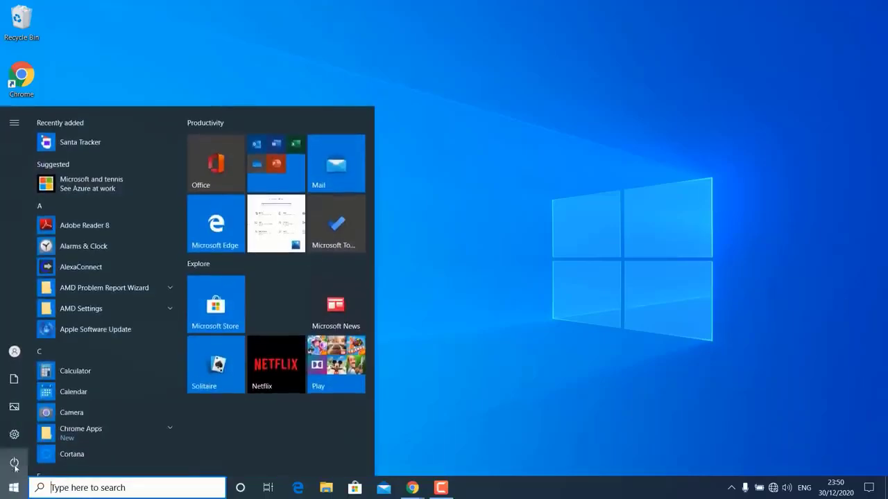
click(15, 435)
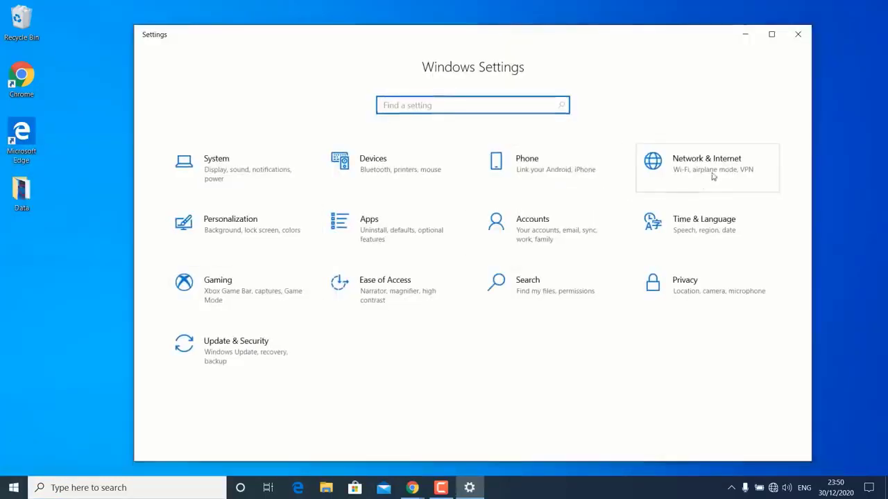
click(663, 175)
scroll(562, 308, down, 2)
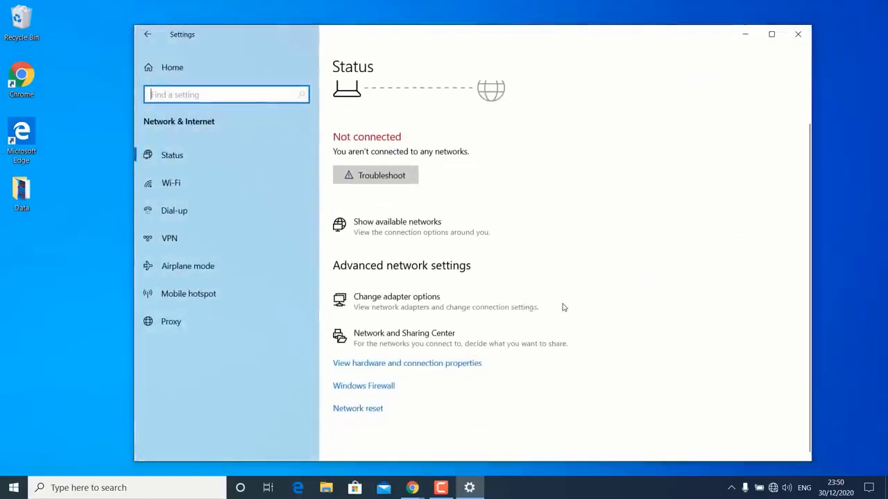
click(359, 411)
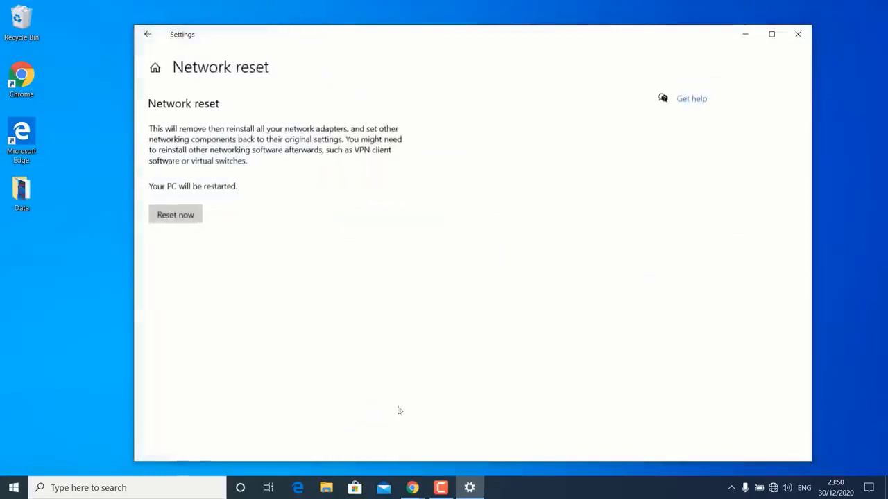
click(186, 216)
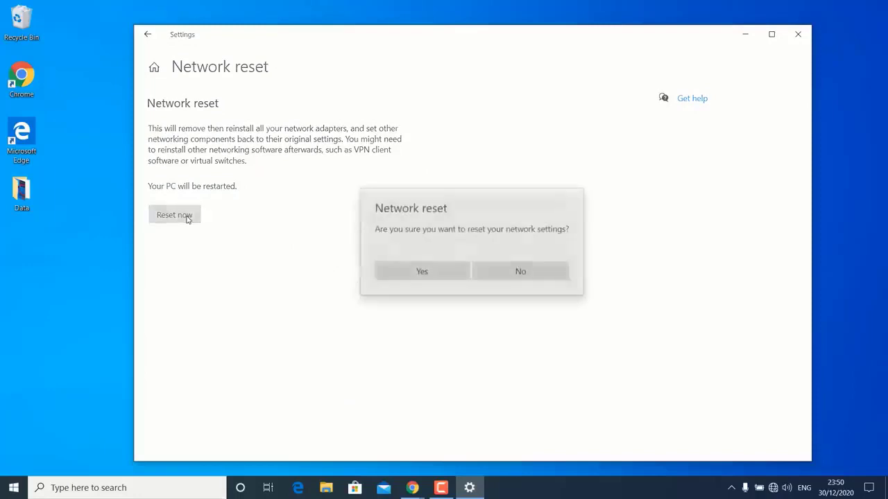
click(427, 275)
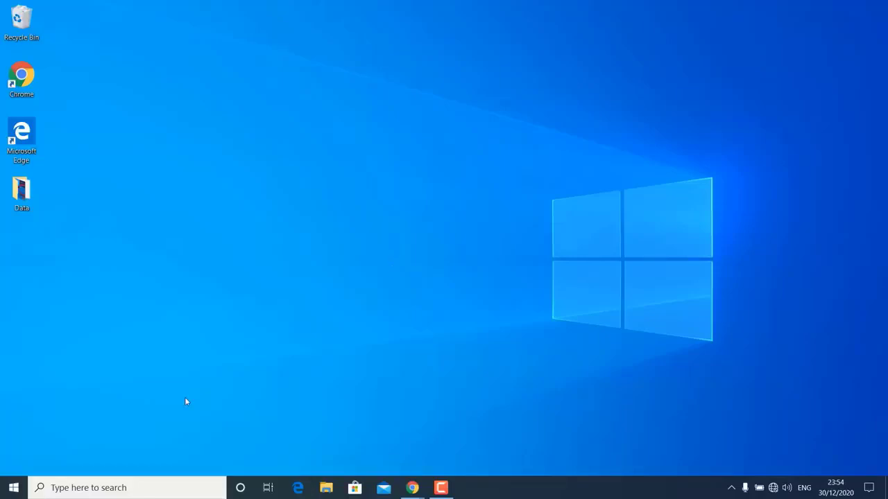
Step: Search Windows for cmd and run Command Prompt as administrator
click(111, 489)
text(cm)
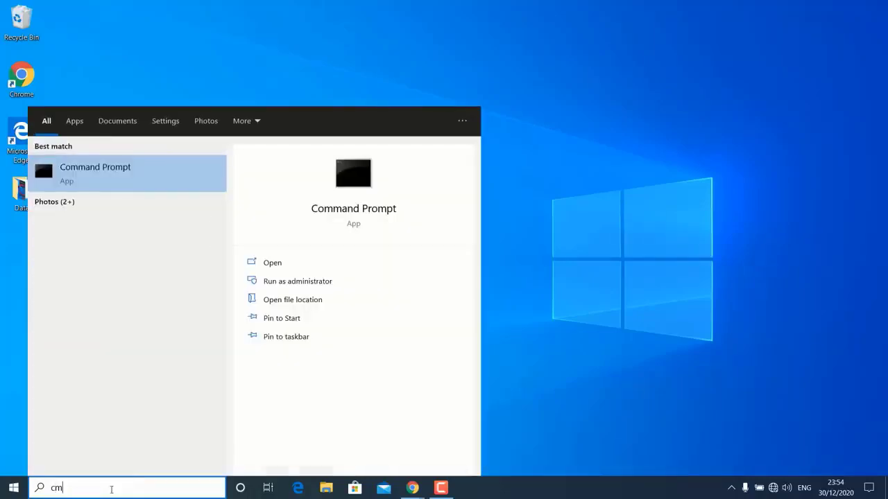
text(d)
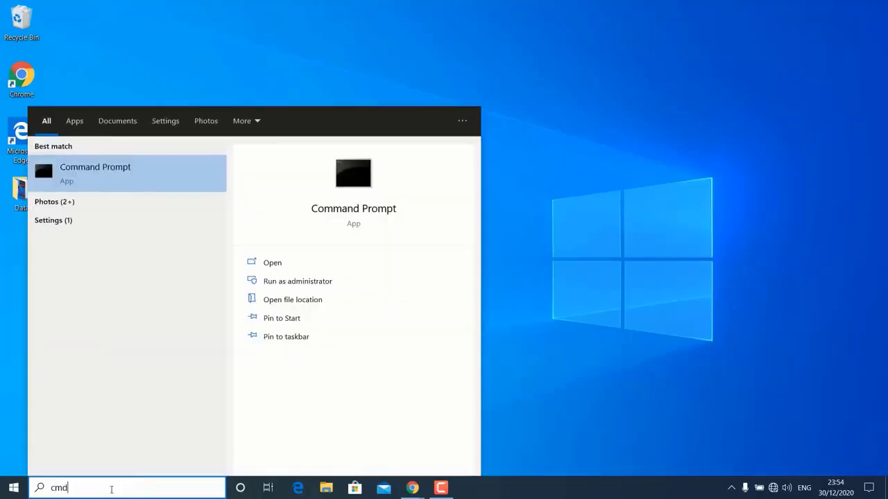
right_click(141, 181)
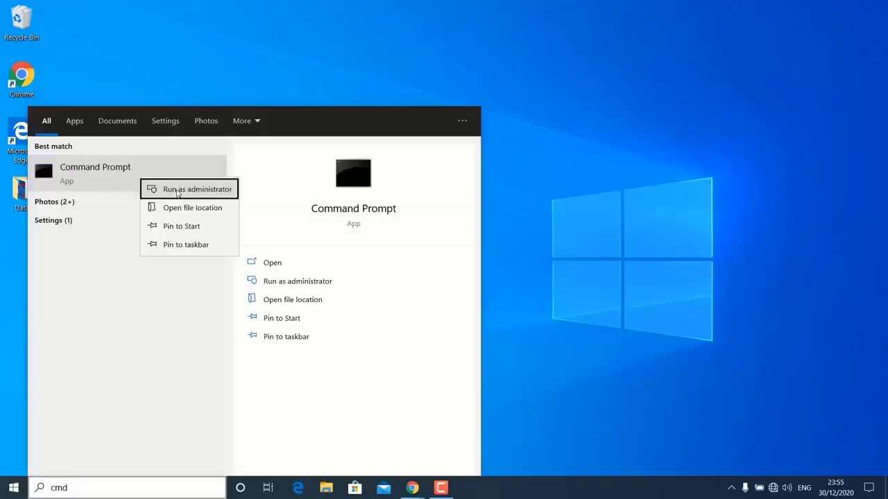
click(177, 189)
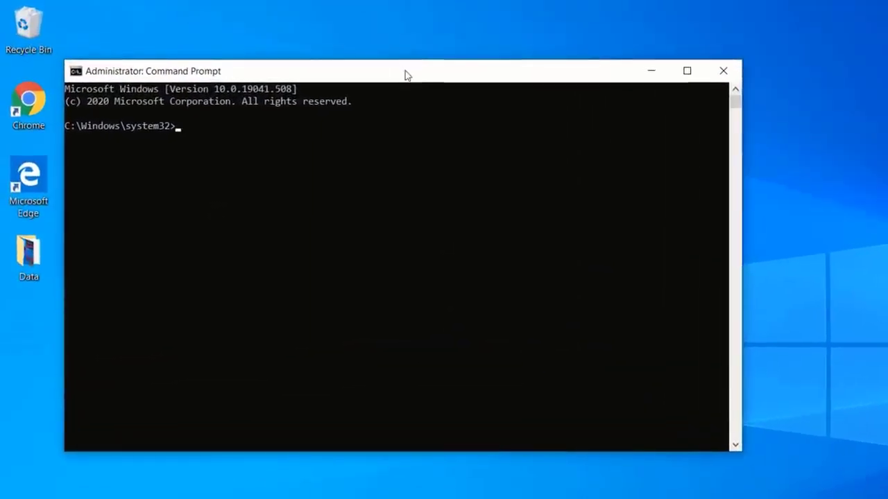
Step: Reset the Winsock catalog by running "netsh winsock reset" in the administrator Command Prompt
text(ne)
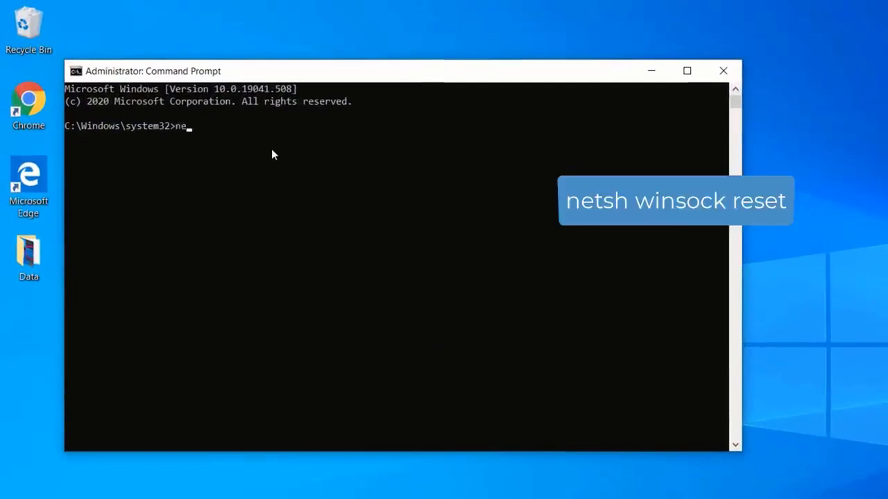
text(tsh win)
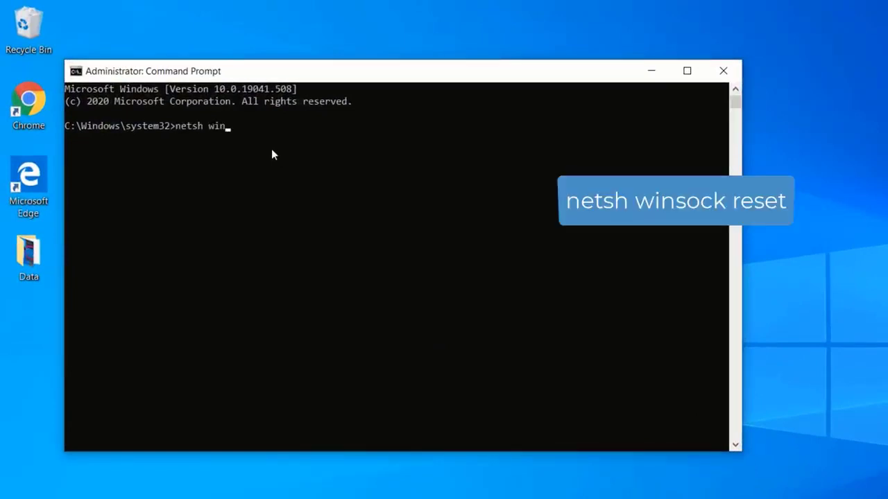
text(sock reset)
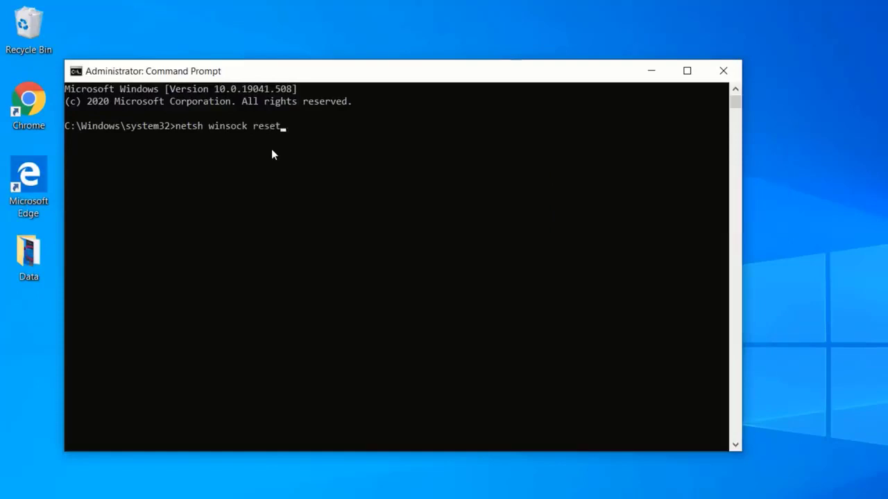
key(Return)
Step: Reset the TCP/IP stack by running "netsh int ip reset resetlog.txt" and close Command Prompt
text(net)
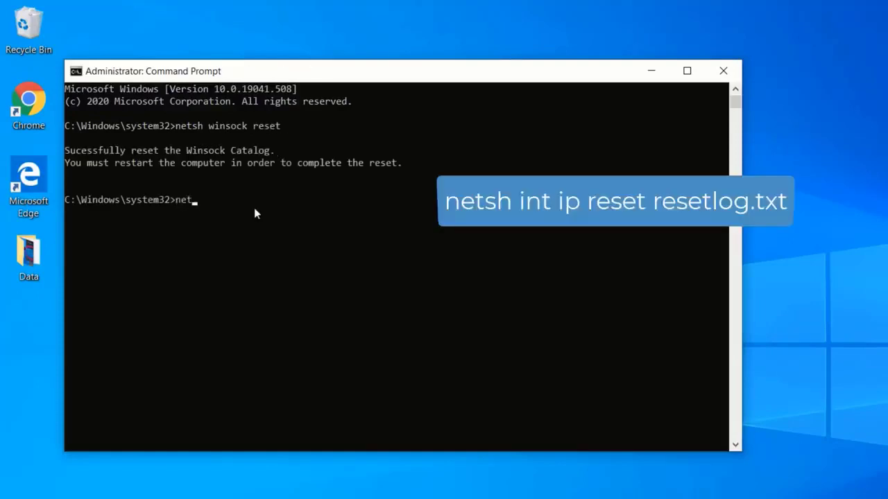
text(sh int ip reset re)
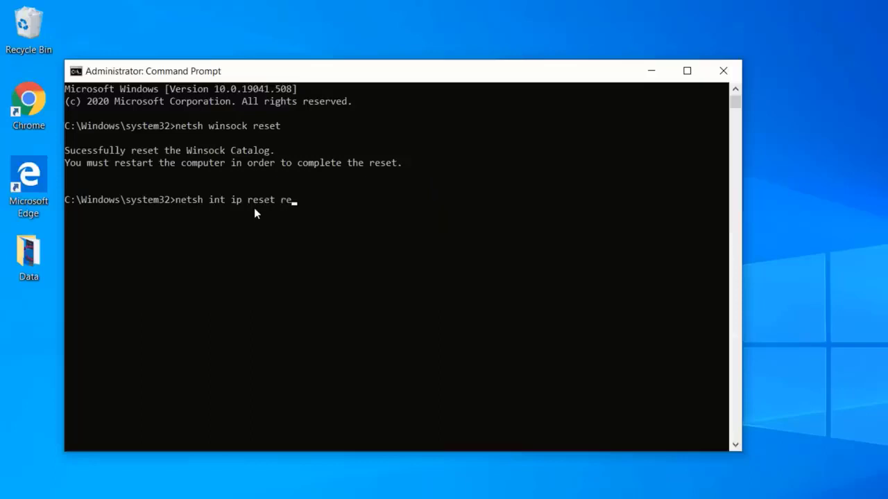
text(setlog.txt)
key(Return)
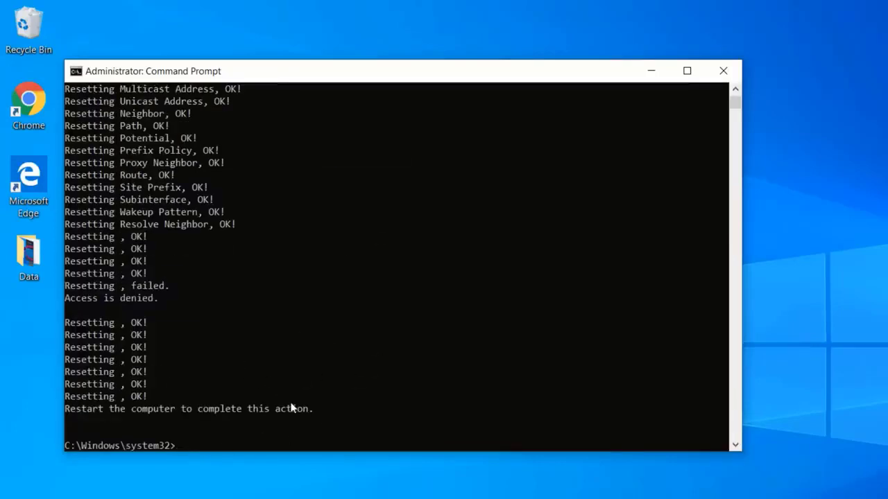
click(723, 71)
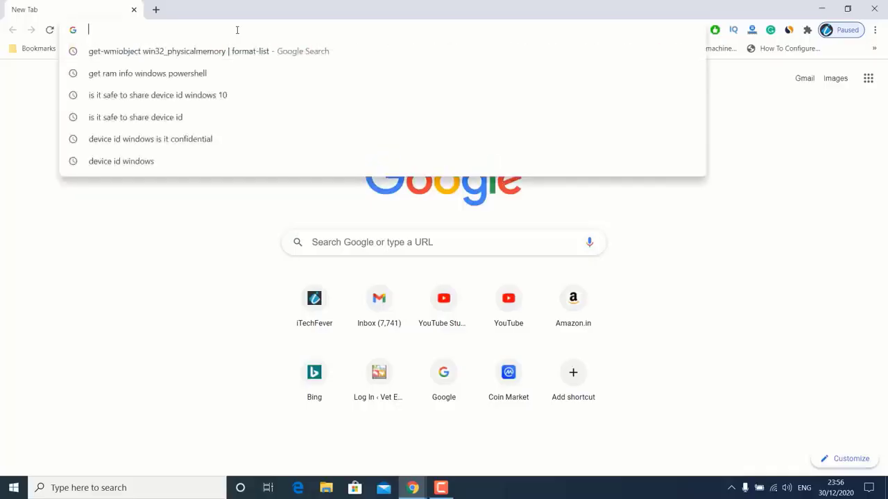
Step: Search Google in Chrome for "asus network adapter driver" and open the official ASUS Download Center
text(asus)
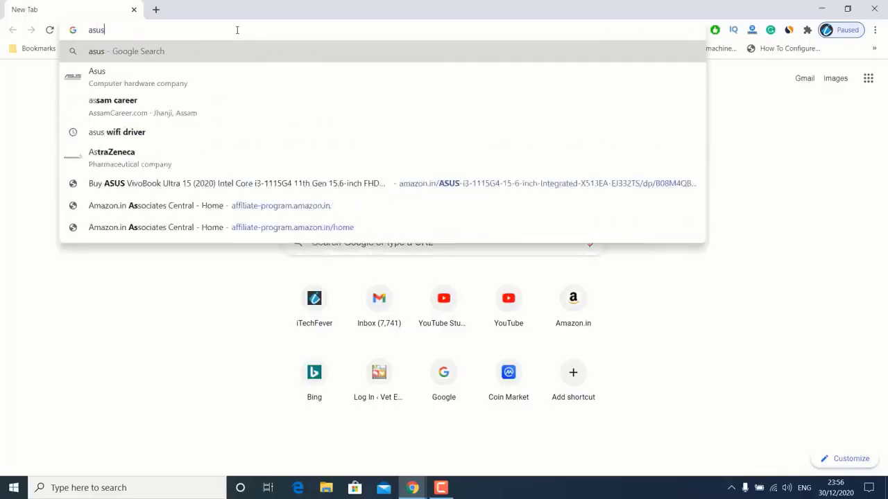
text( net)
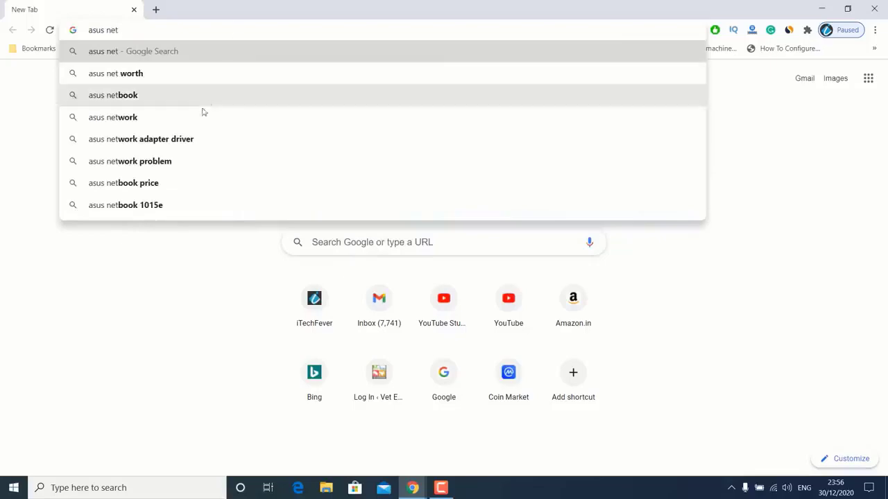
click(184, 140)
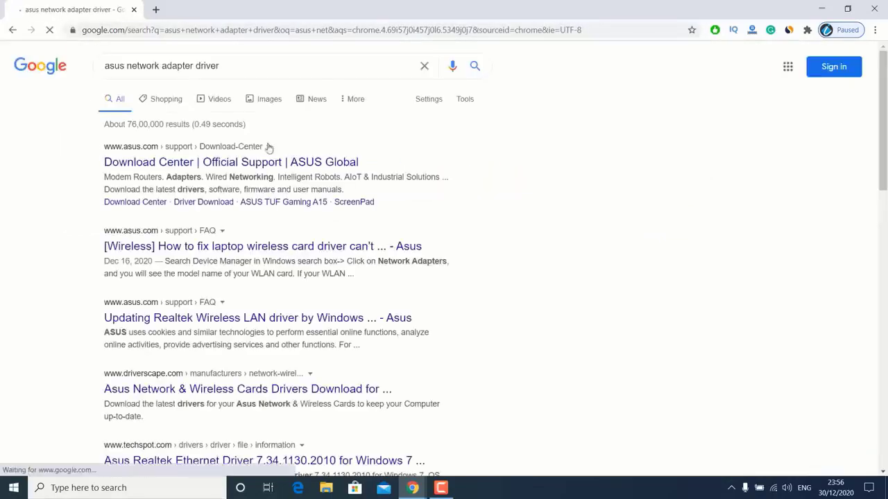
click(267, 164)
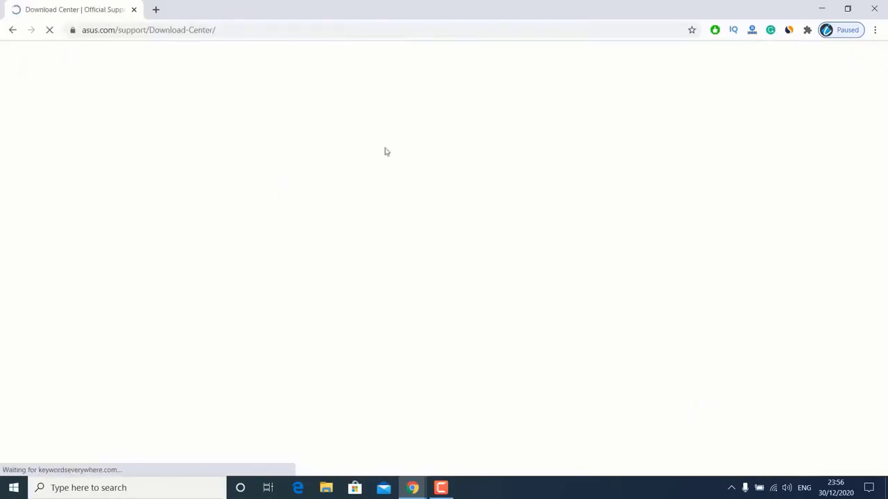
Step: Find the ZenBook 14 UX425 (11th Gen Intel) by model name, view its Networking driver downloads under Driver & Utility, and minimize the browser
scroll(247, 339, down, 6)
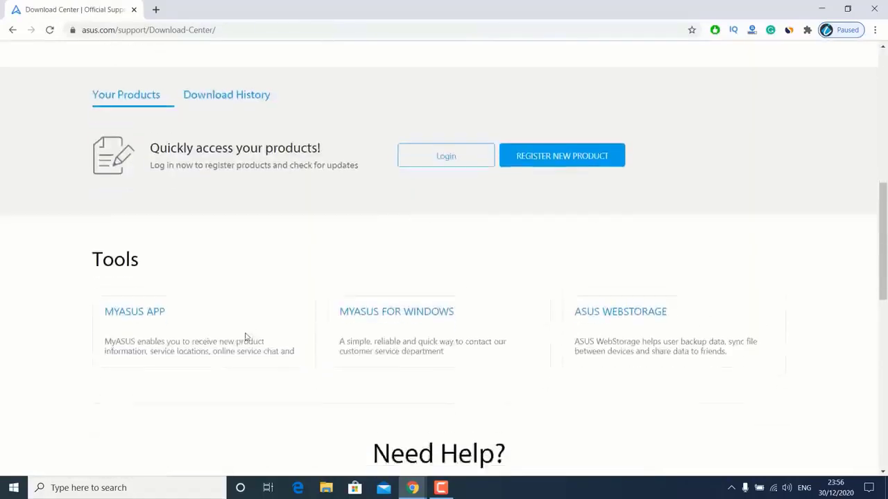
scroll(247, 338, up, 4)
click(223, 178)
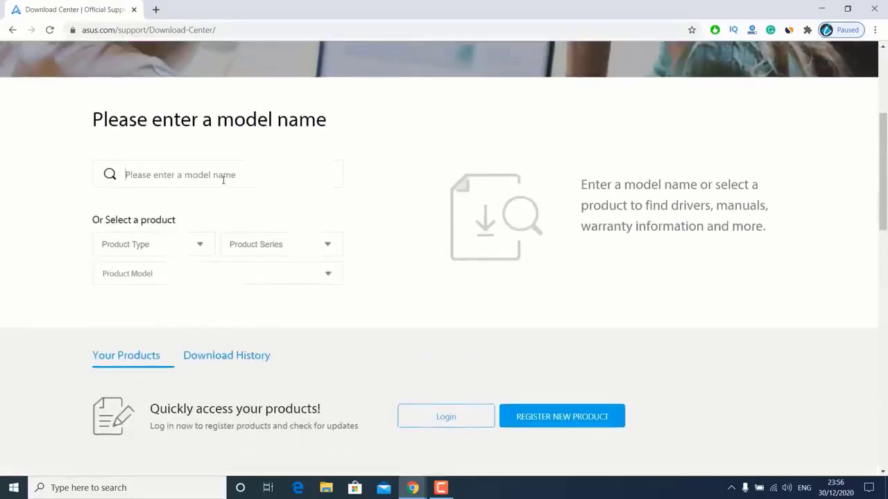
text(zenboo)
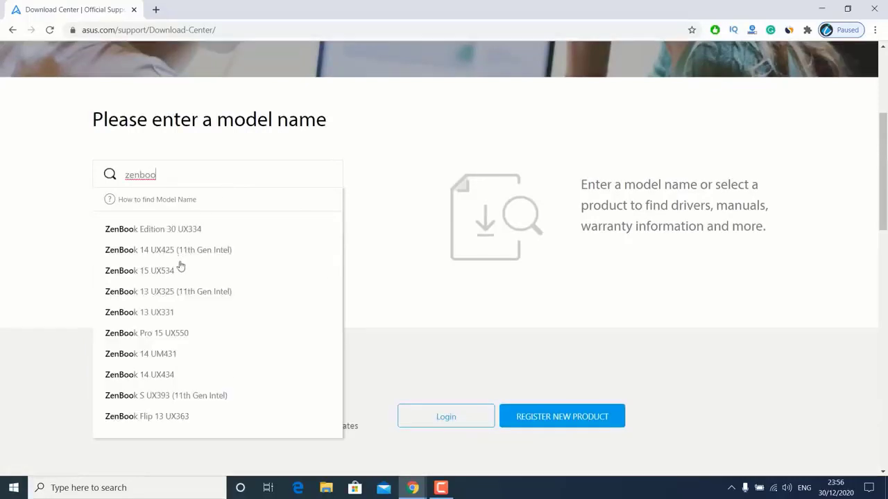
click(163, 253)
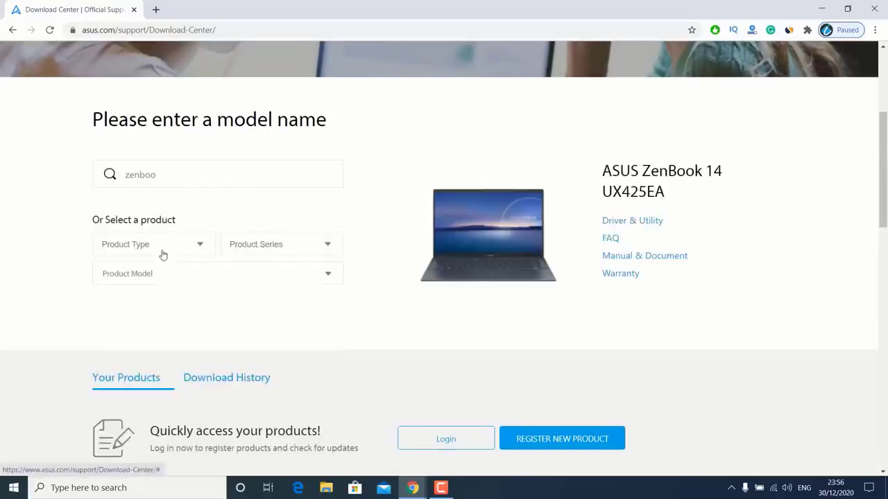
click(646, 222)
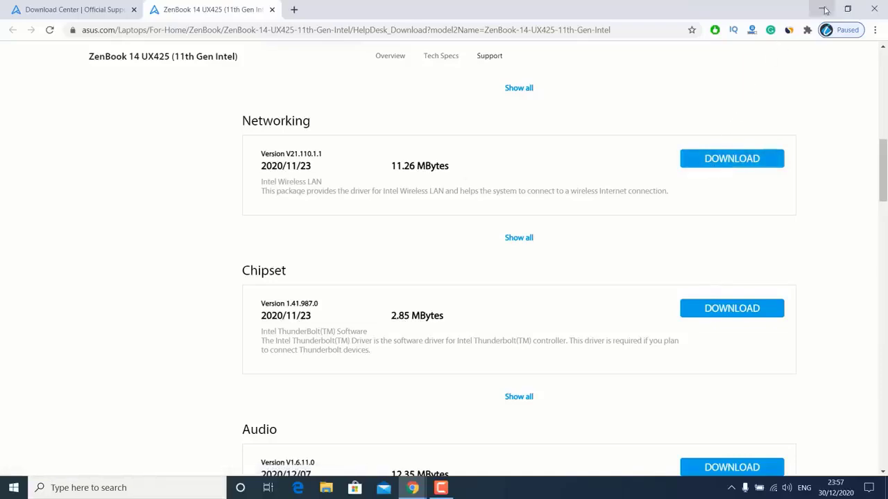
click(823, 9)
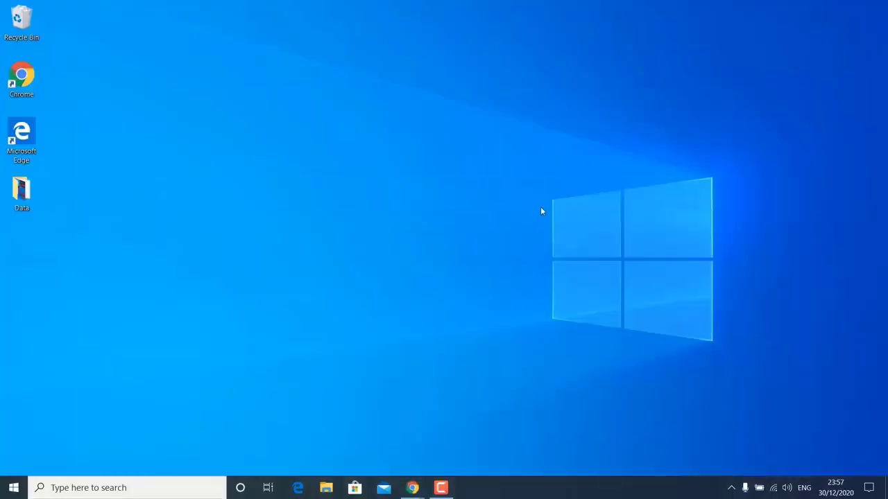